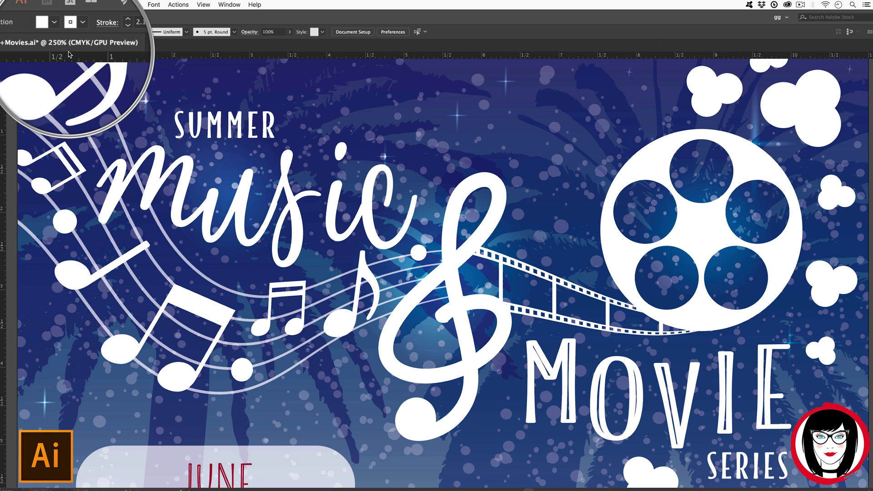
- Check Document Setup without changes, then zoom in around the June 9 icon
left_click(362, 36)
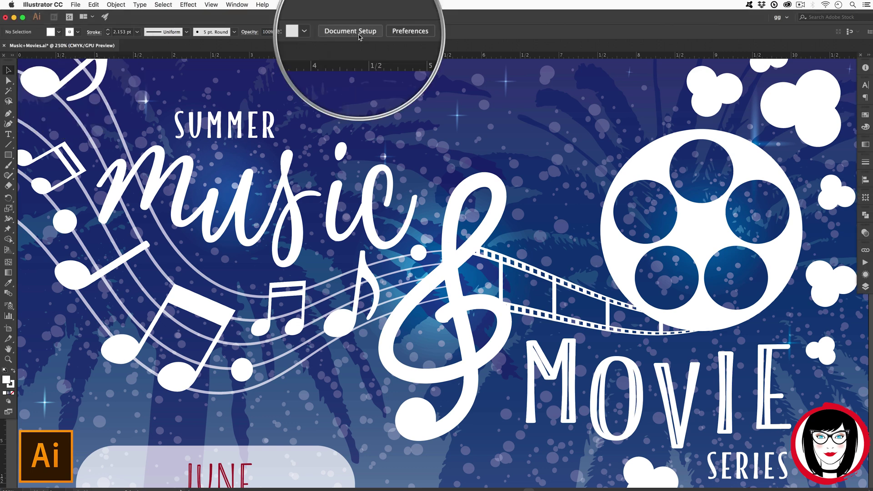
left_click(358, 34)
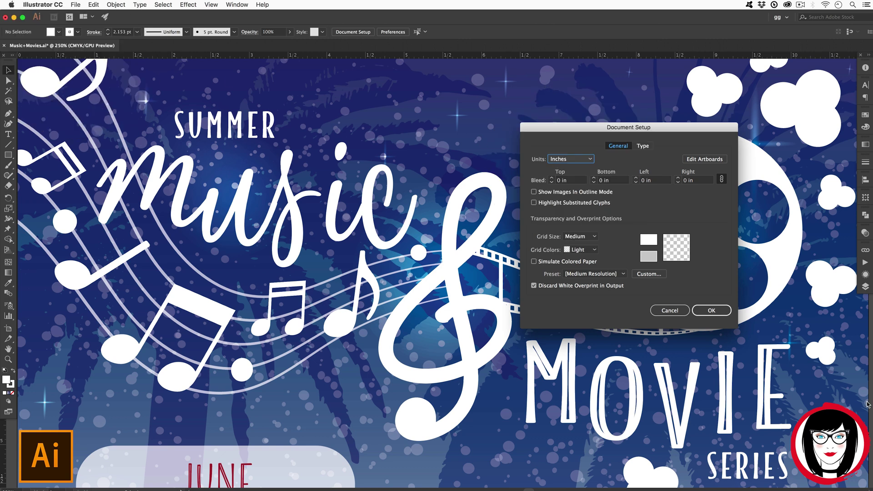
key("Return")
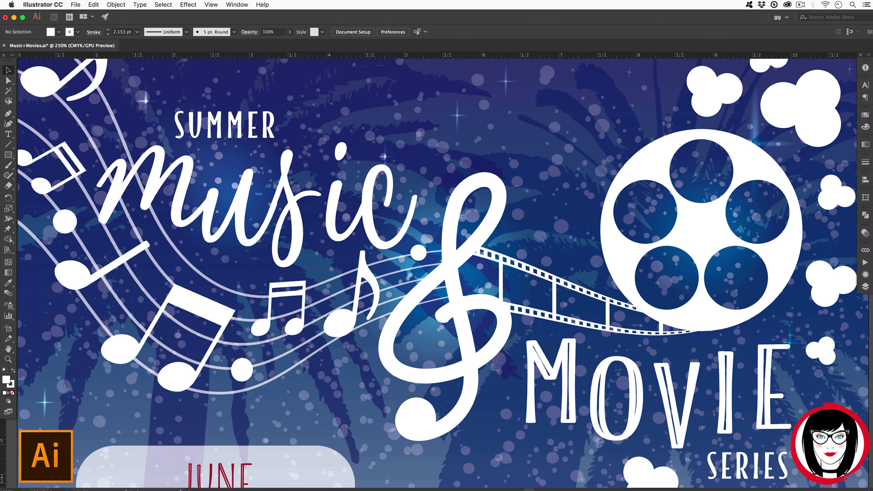
key("super+0")
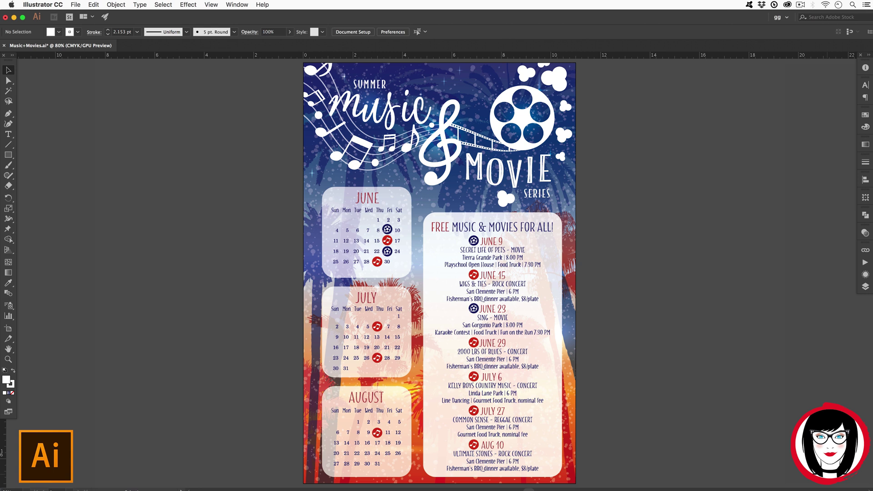
key("z")
mouse_move(469, 233)
left_mouse_down()
mouse_move(484, 249)
mouse_move(481, 240)
left_mouse_up()
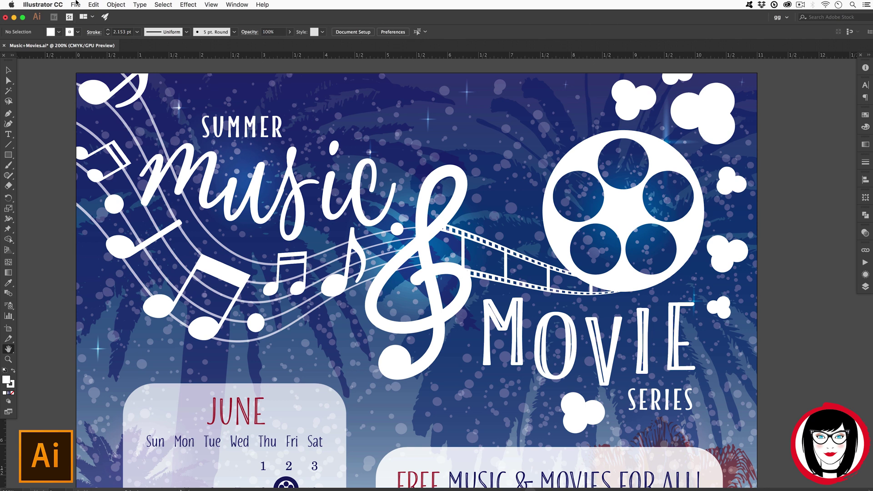
- Set File > Document Color Mode to RGB Color and fit the poster in the window
left_click(76, 3)
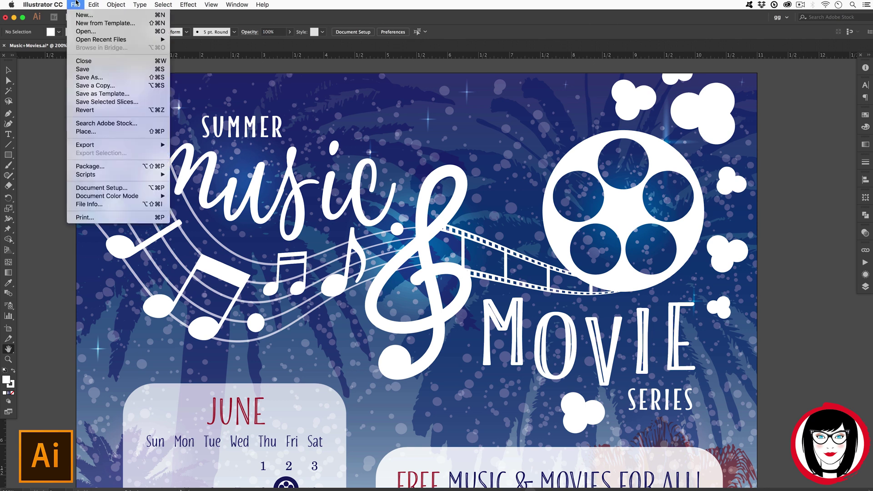
mouse_move(108, 199)
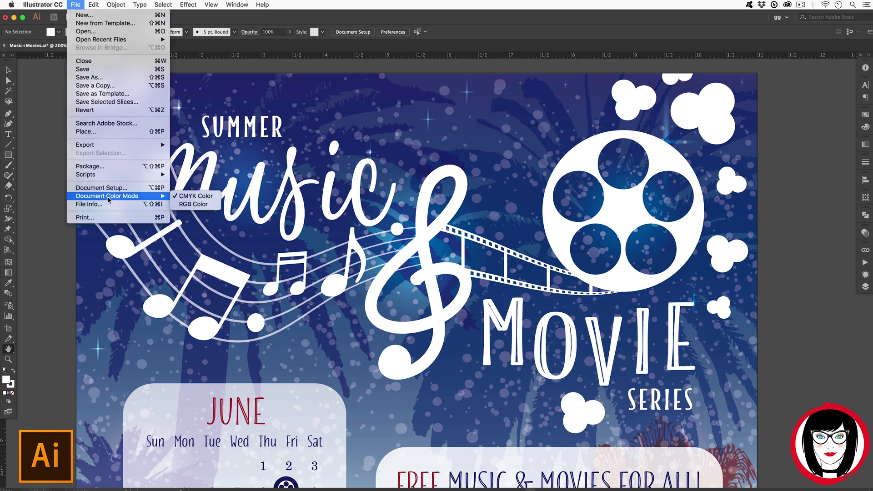
left_click(195, 206)
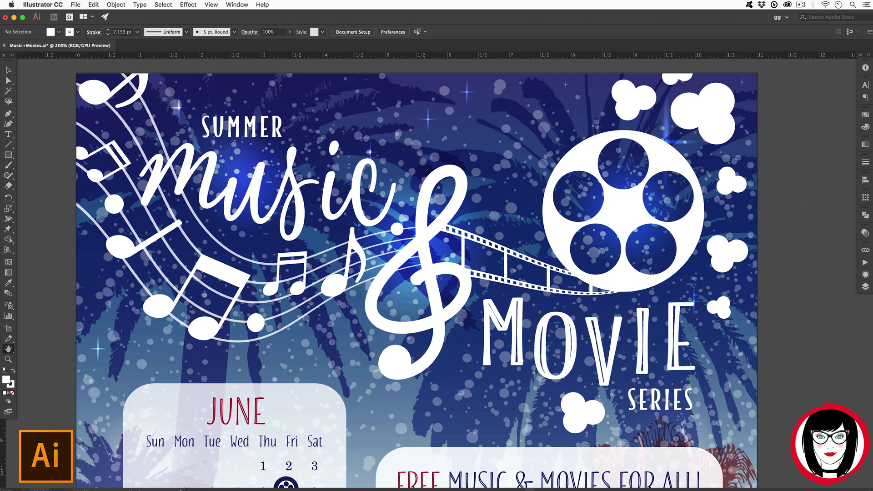
key("super+0")
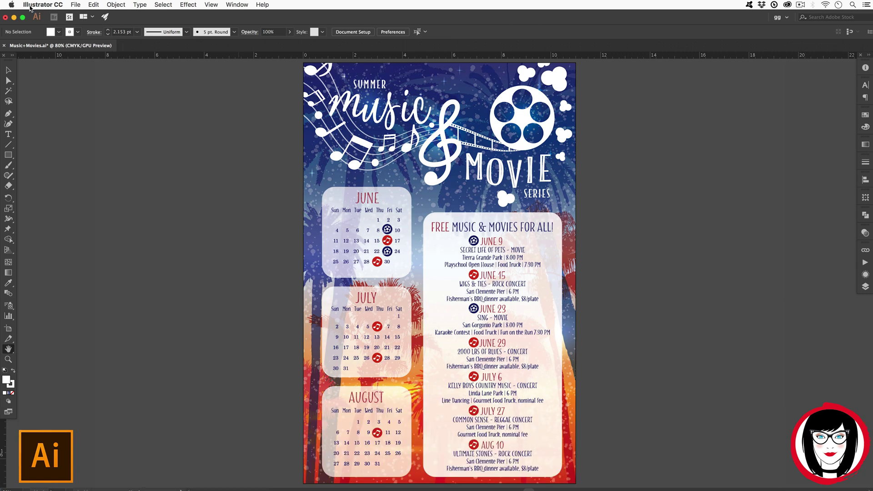
key("ctrl+z")
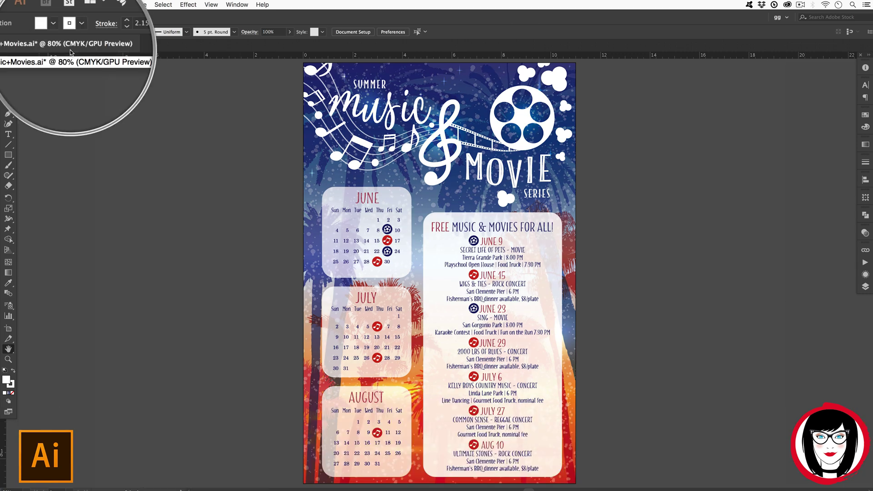
left_click(94, 4)
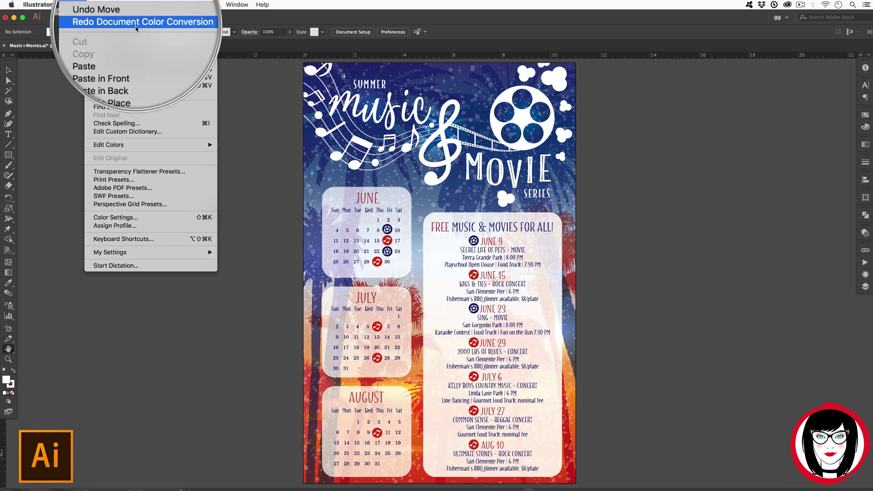
left_click(135, 29)
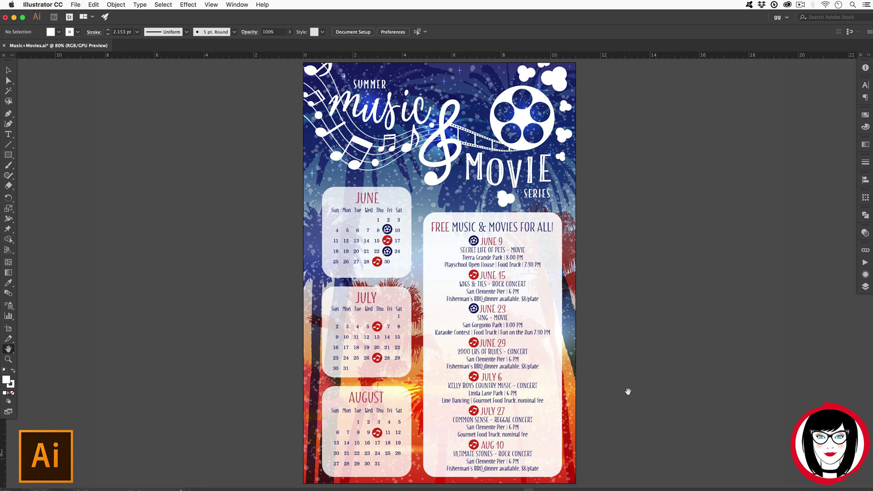
- Hide the logo layer in the Layers panel and make stars & glow the active layer
left_click(9, 70)
left_click(367, 97)
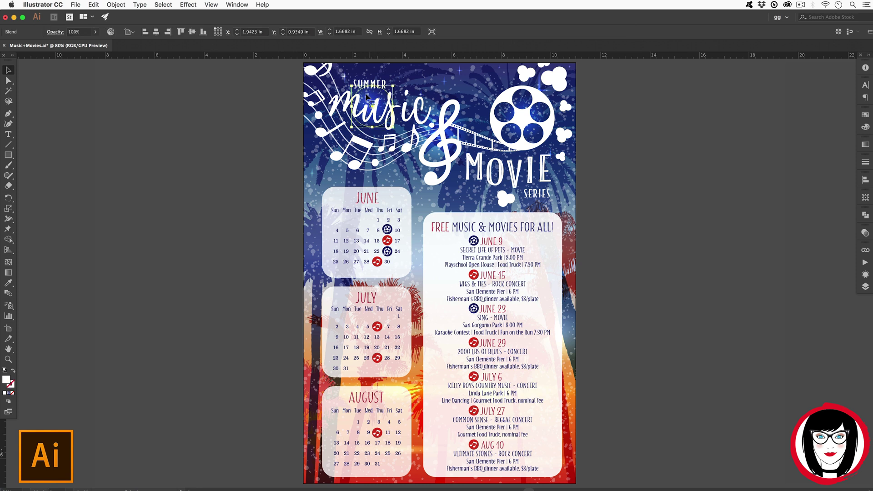
left_click(864, 287)
left_click(752, 172)
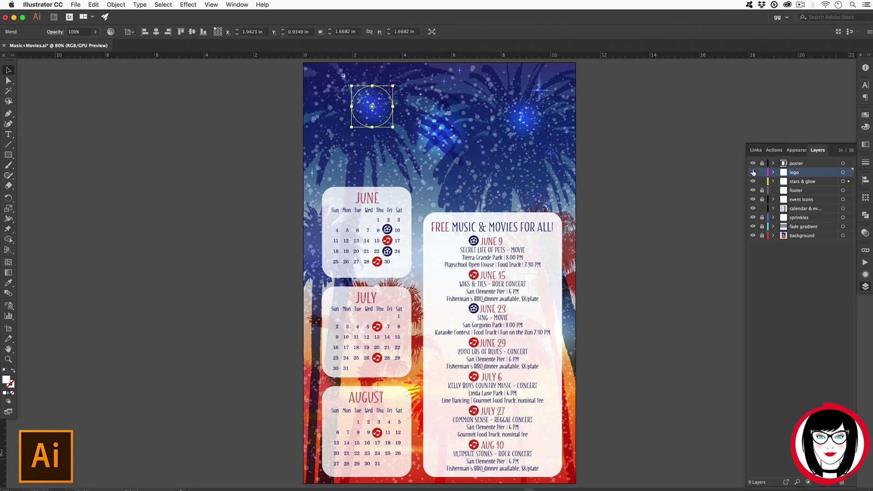
left_click(753, 172)
left_click(753, 172)
left_click(752, 181)
left_click(752, 181)
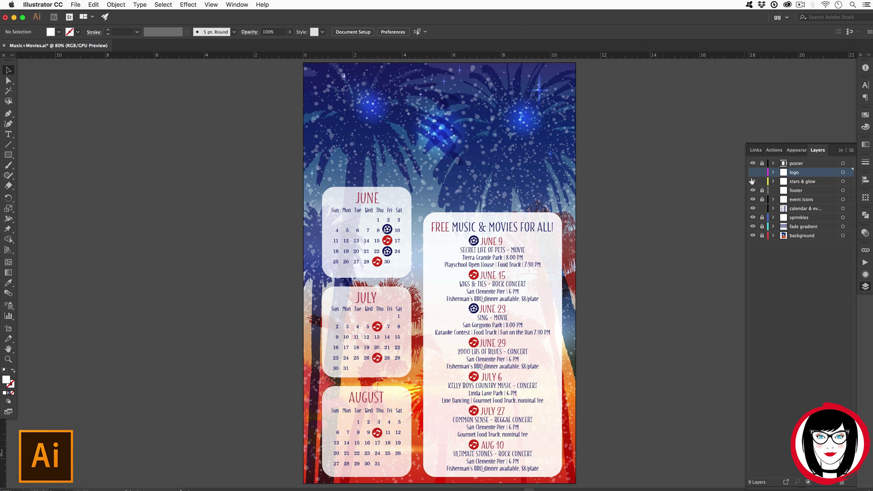
left_click(807, 180)
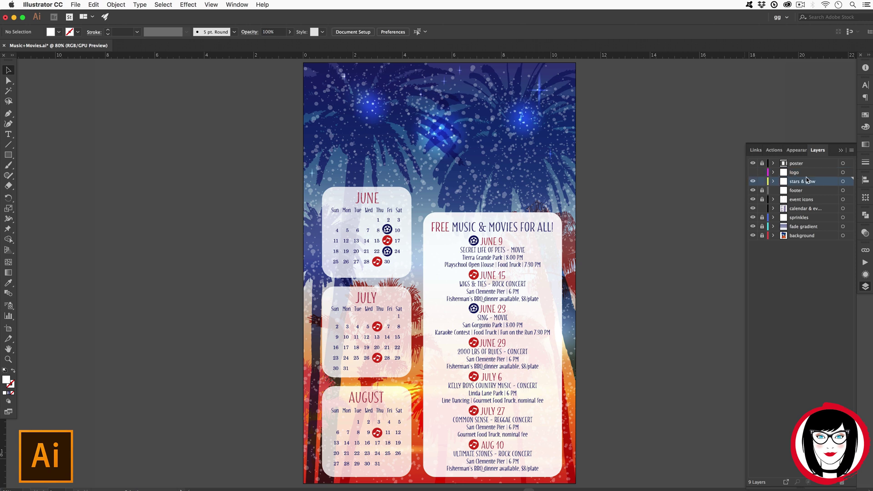
- Select the glow stars and middle glow circle and set their Opacity to 80%
left_click(371, 106)
left_click(442, 130)
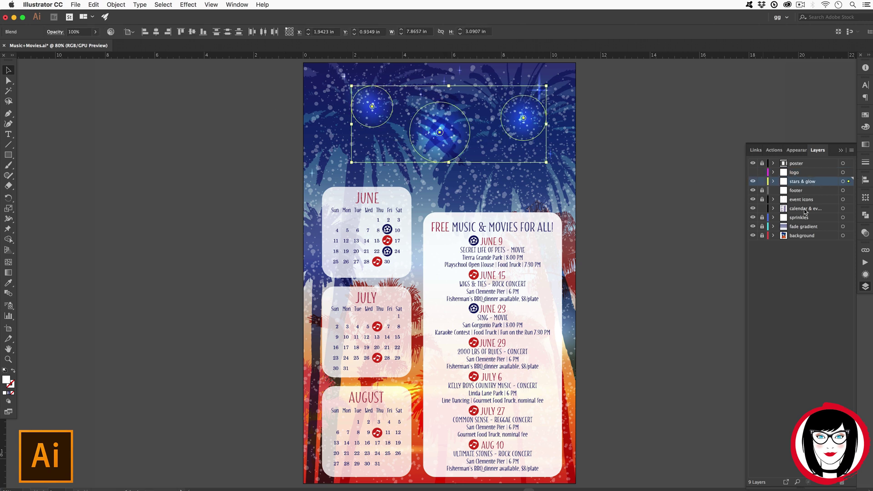
left_click(865, 232)
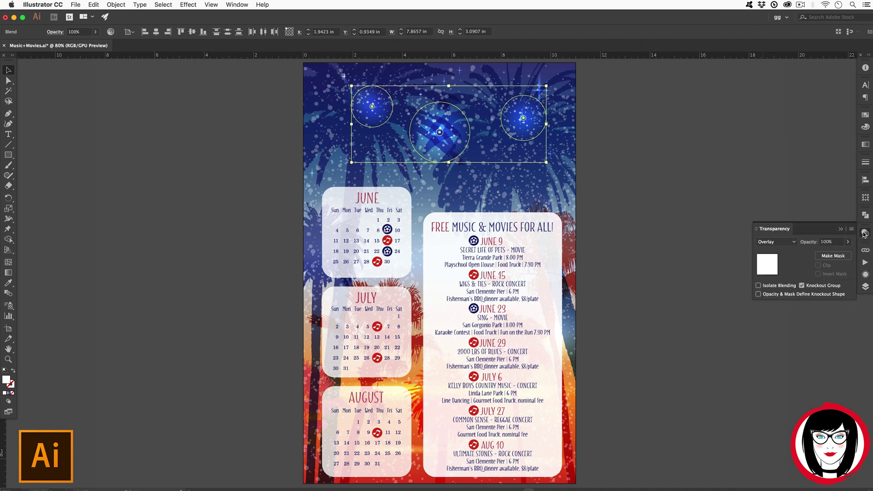
left_click(803, 241)
type("80")
key("Return")
- Show the logo layer again, close the layers list and deselect everything
left_click(860, 284)
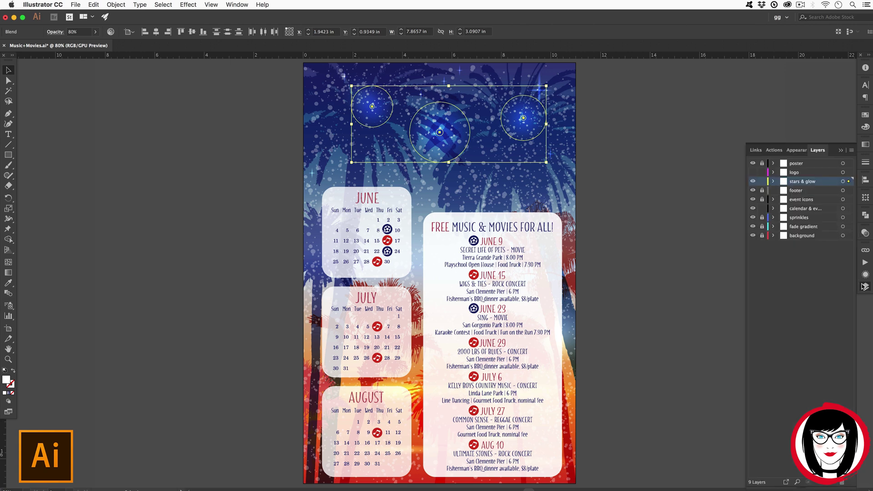
left_click(753, 172)
left_click(804, 156)
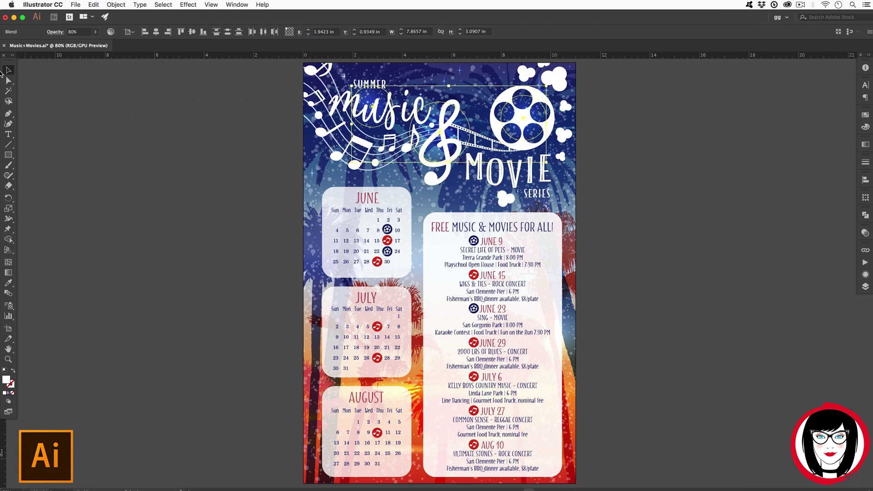
left_click(191, 143)
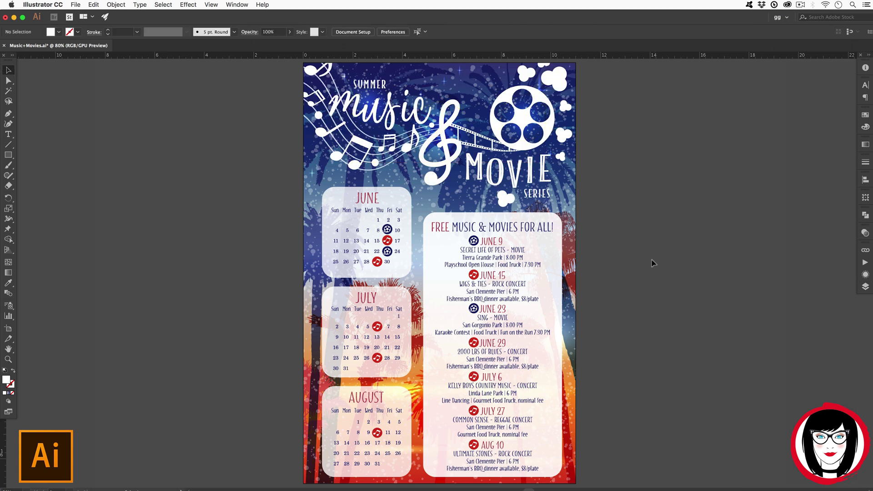
key("space")
scroll(502, 245, "up", 5)
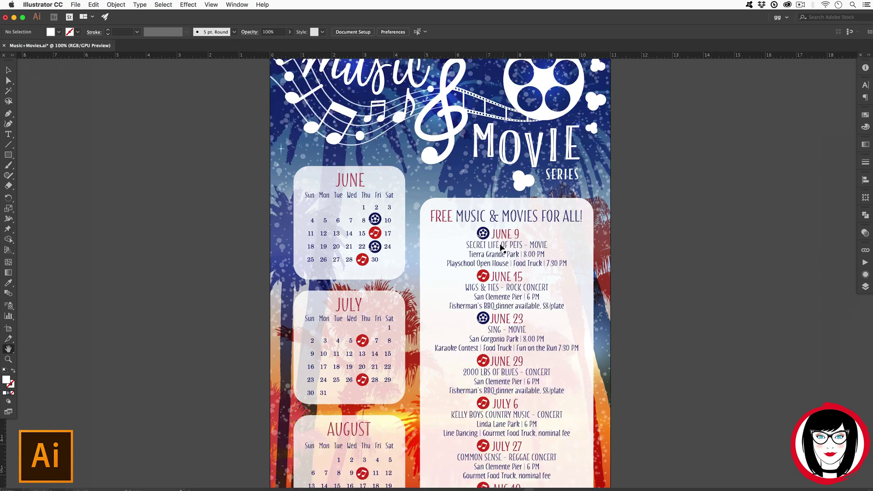
scroll(502, 246, "up", 10)
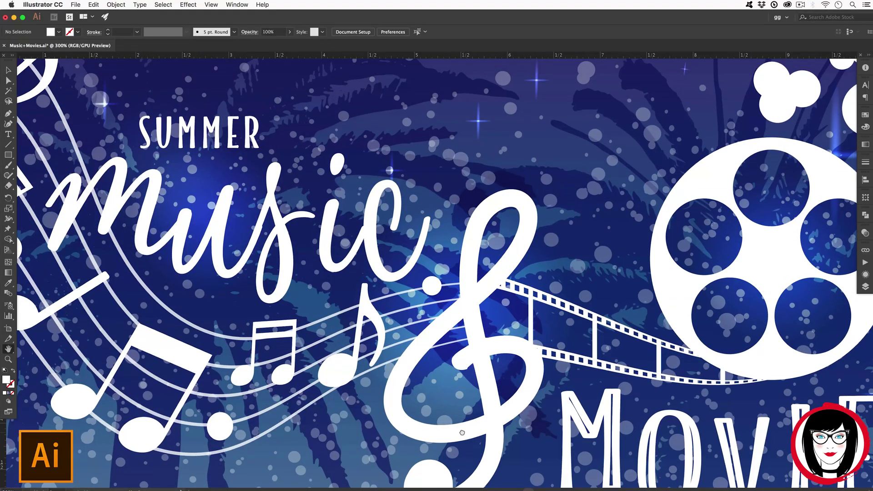
left_click_drag(462, 432, 450, 403)
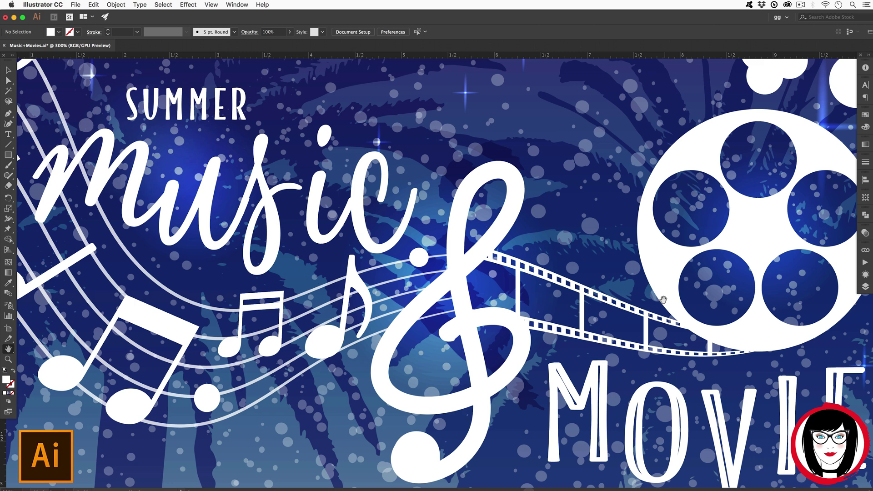
type("250")
key("Return")
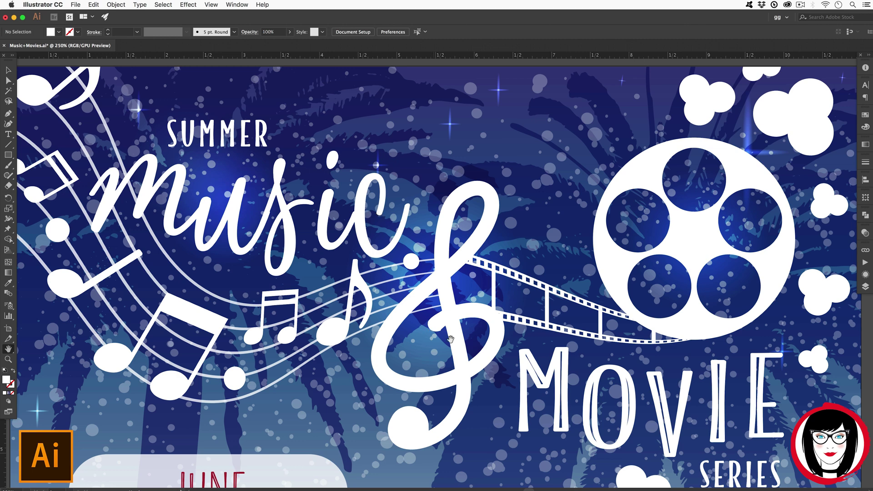
scroll(618, 237, "down", 2)
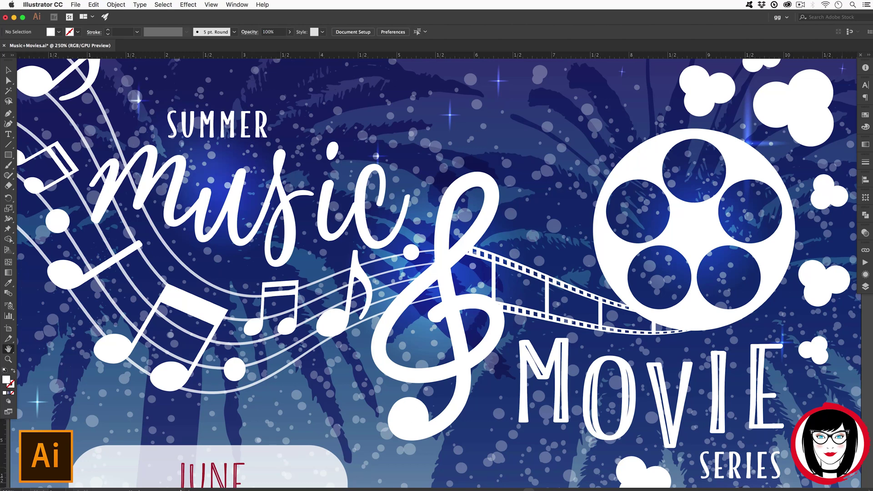
scroll(436, 270, "left", 2)
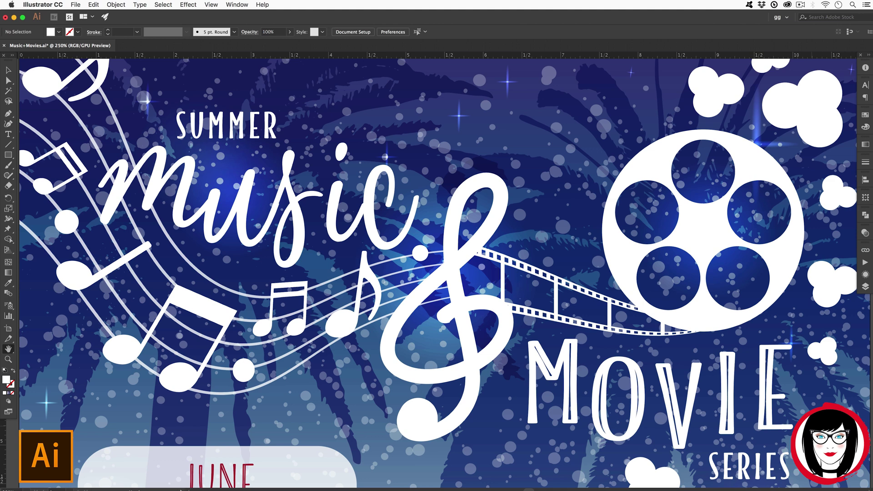
- Change the document units to Pixels in Document Setup
left_click(352, 32)
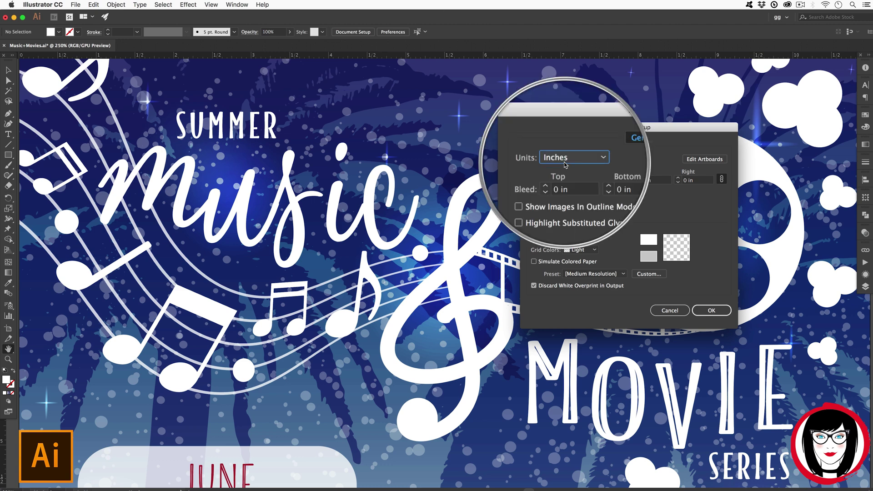
left_click(565, 160)
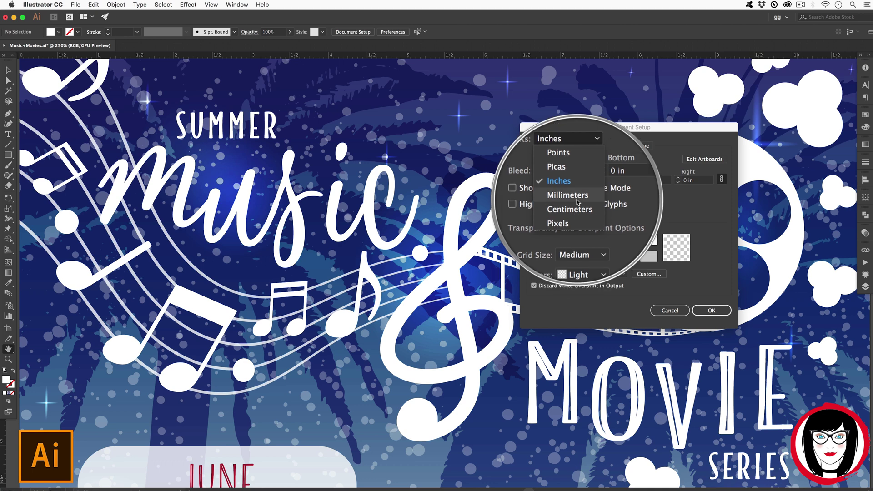
left_click(568, 222)
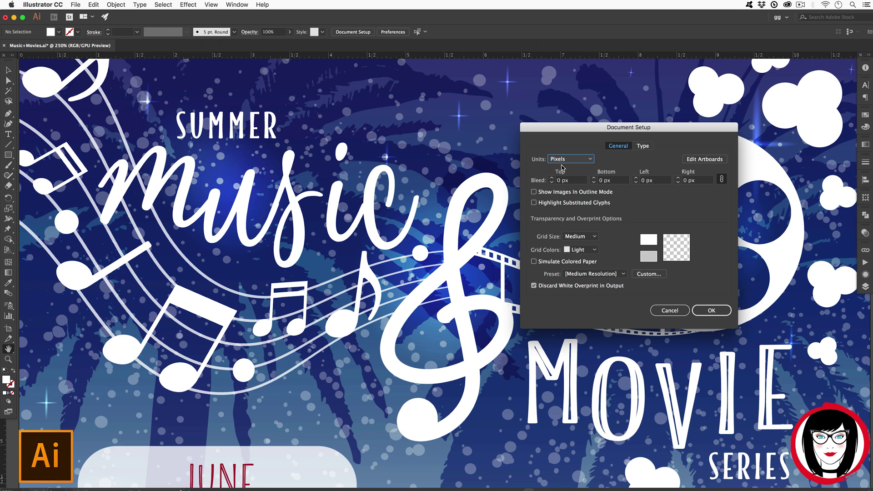
left_click(719, 312)
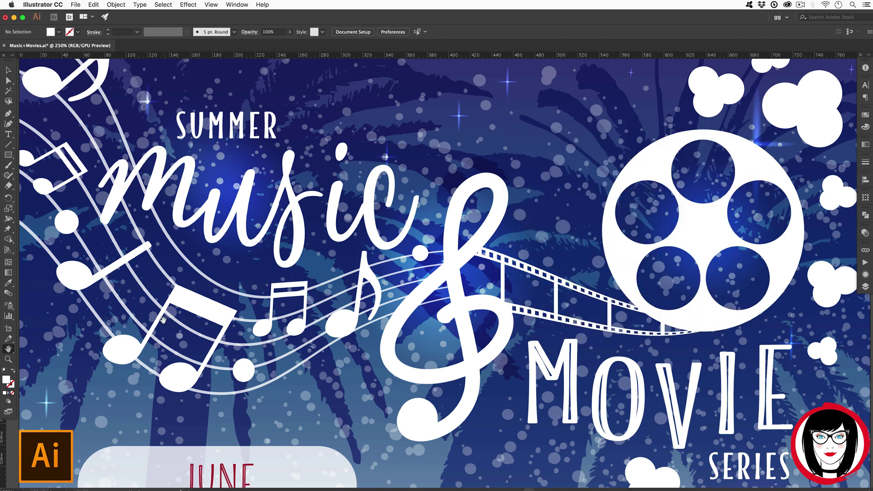
- Fit the poster artboard in the window and check its size with the Artboard tool
key("super+0")
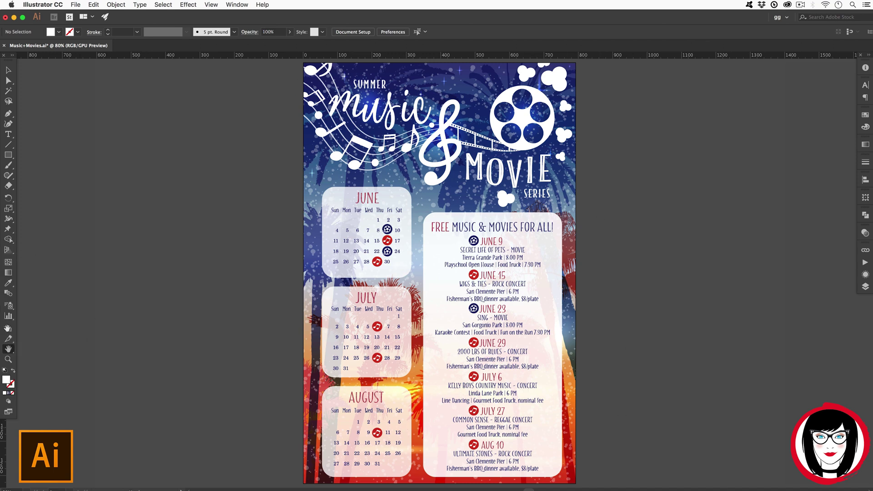
left_click(8, 328)
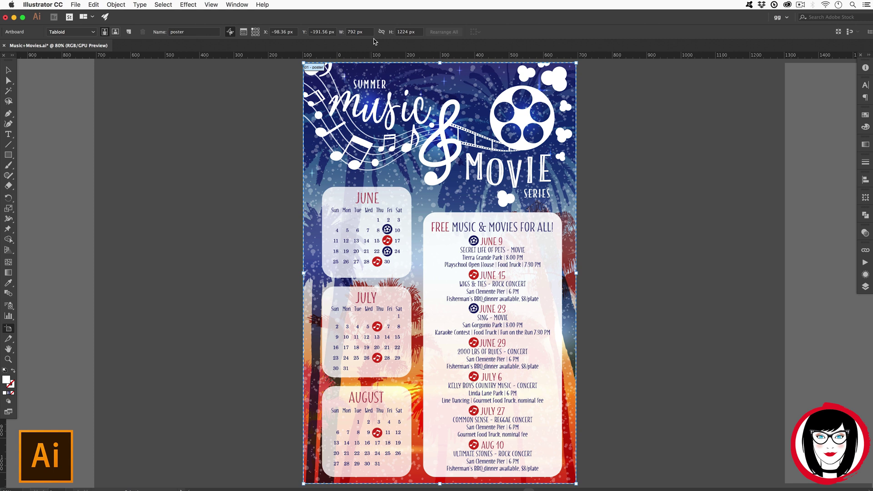
left_click(8, 70)
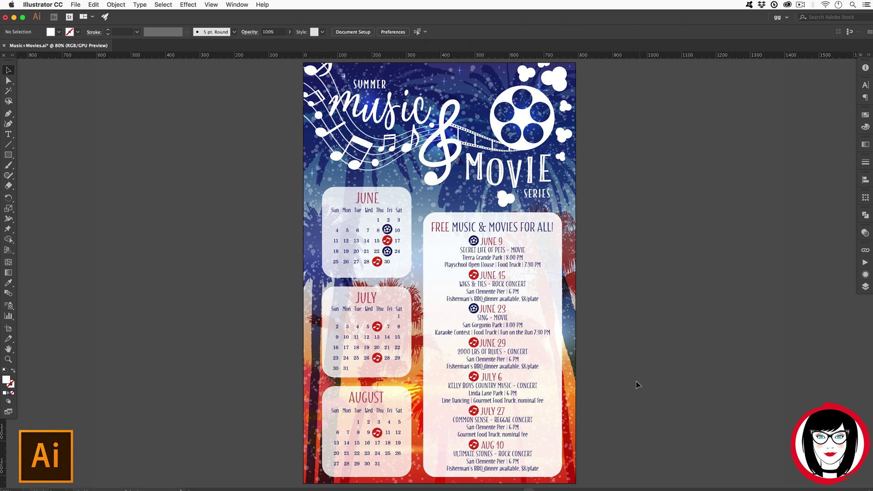
scroll(197, 312, "right", 5)
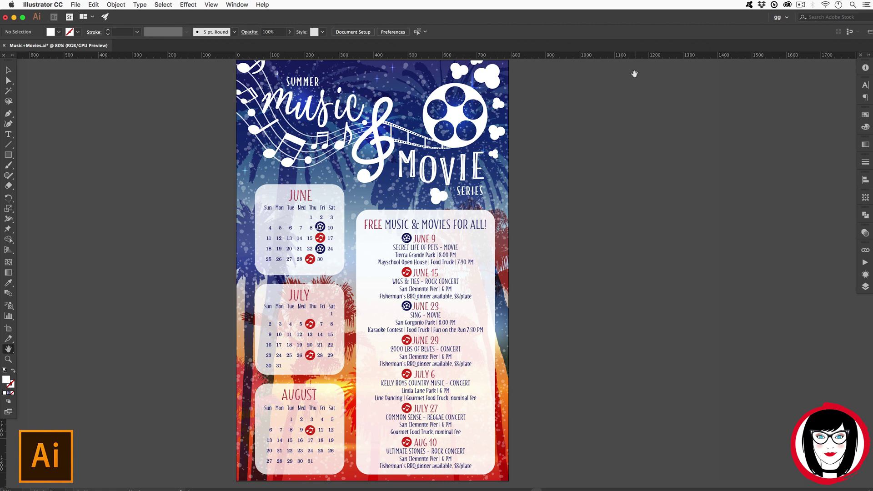
- Open Export As with PNG (png) format and Use Artboards ticked
key("v")
left_click(74, 4)
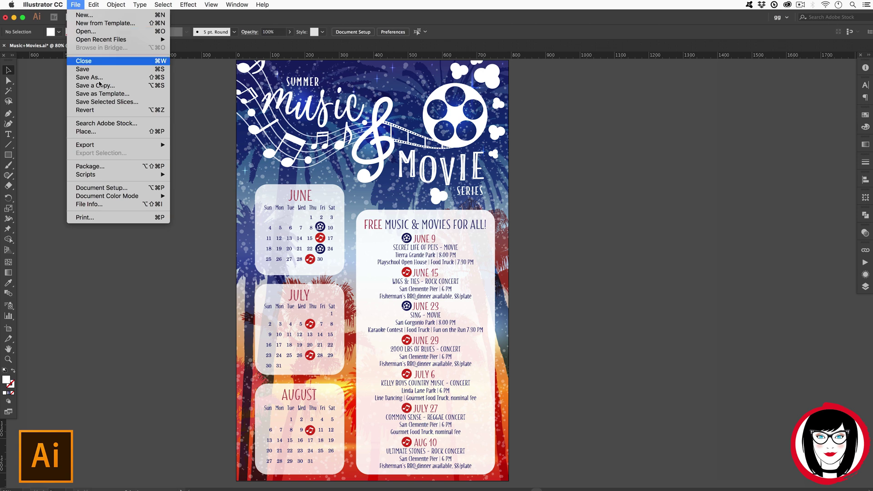
mouse_move(99, 145)
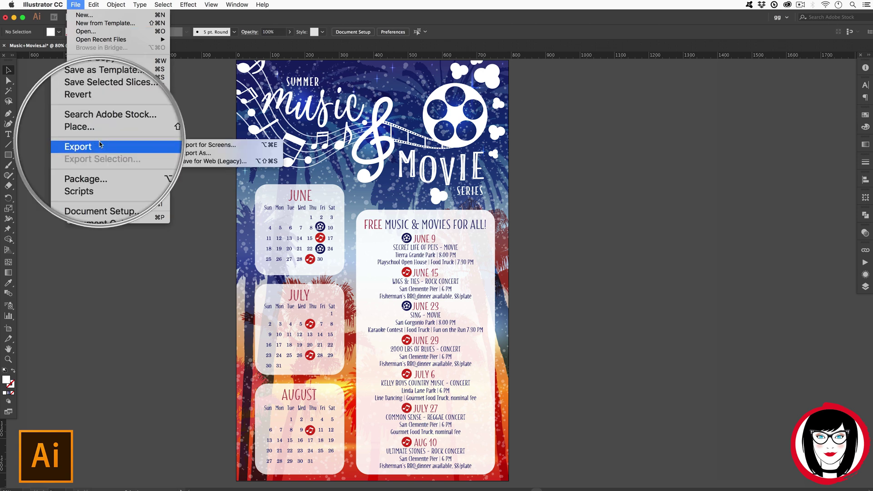
left_click(211, 155)
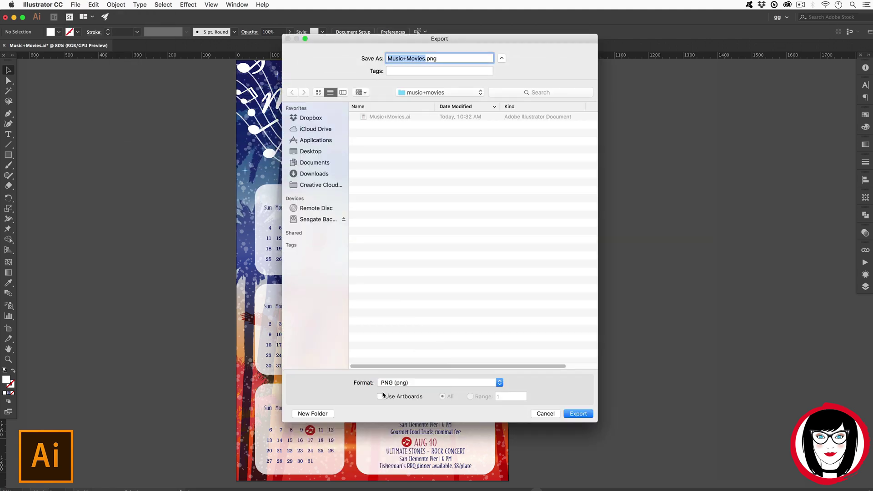
left_click(435, 383)
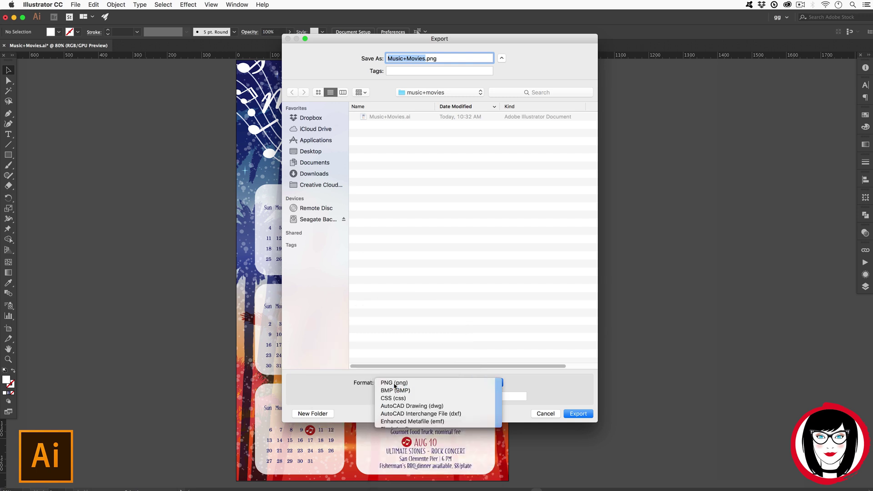
left_click(395, 383)
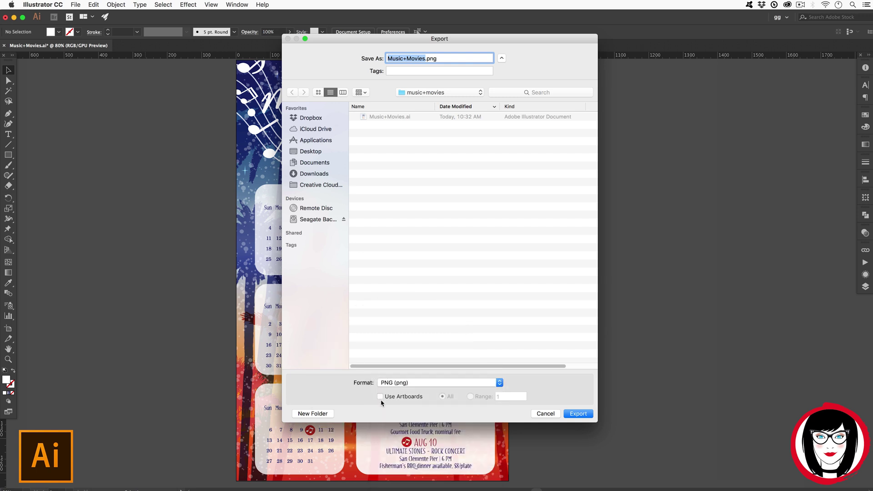
left_click(381, 398)
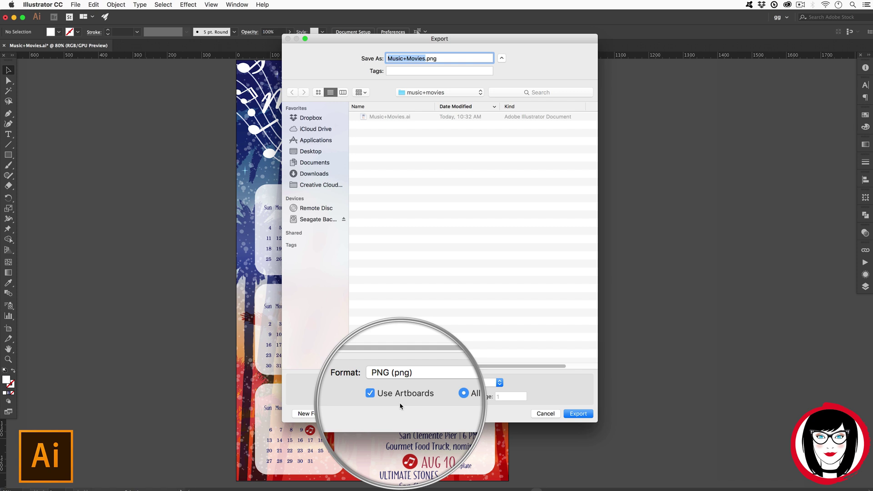
- Cancel the export and toggle the poster layer to reveal the artwork beyond the artboard
left_click(552, 415)
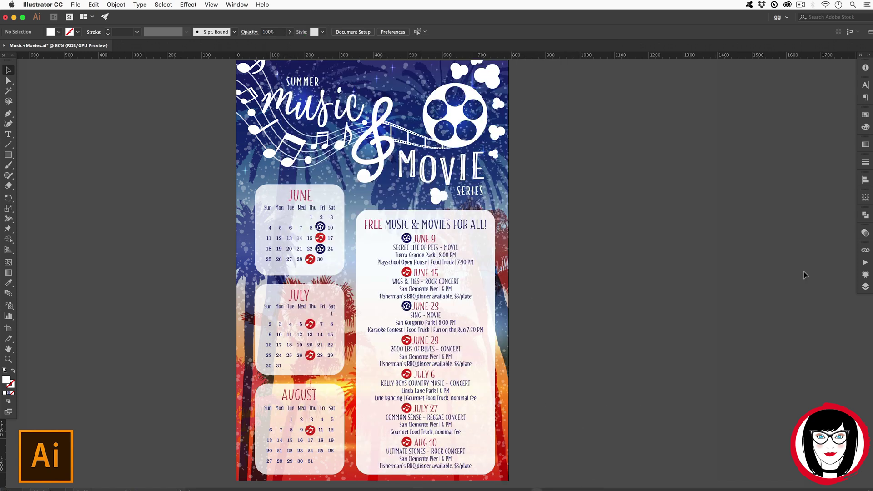
left_click(865, 287)
left_click(753, 162)
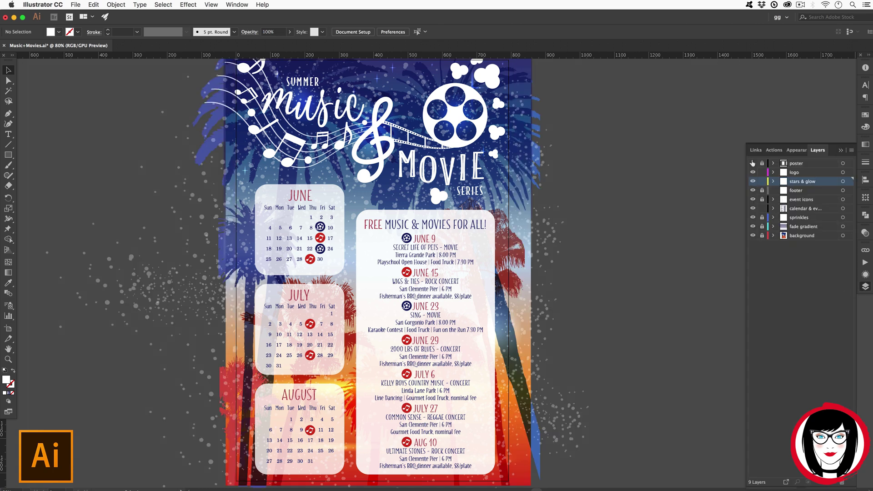
left_click(752, 163)
left_click(751, 163)
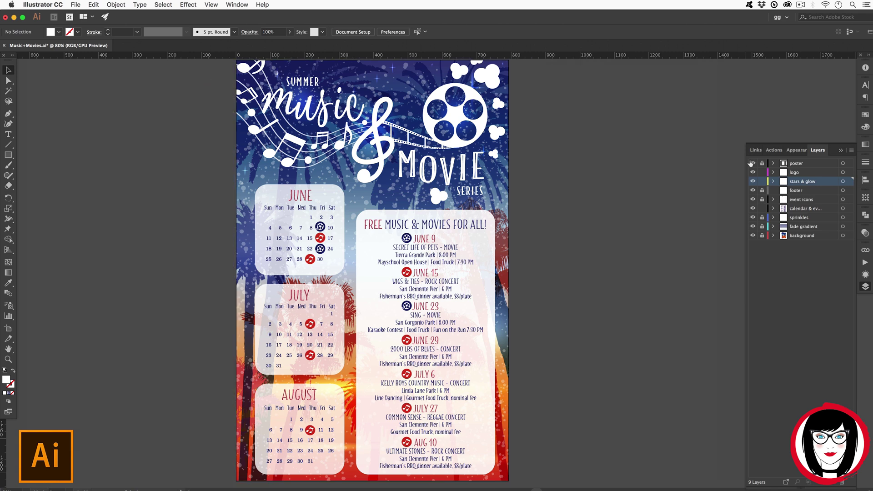
left_click(752, 163)
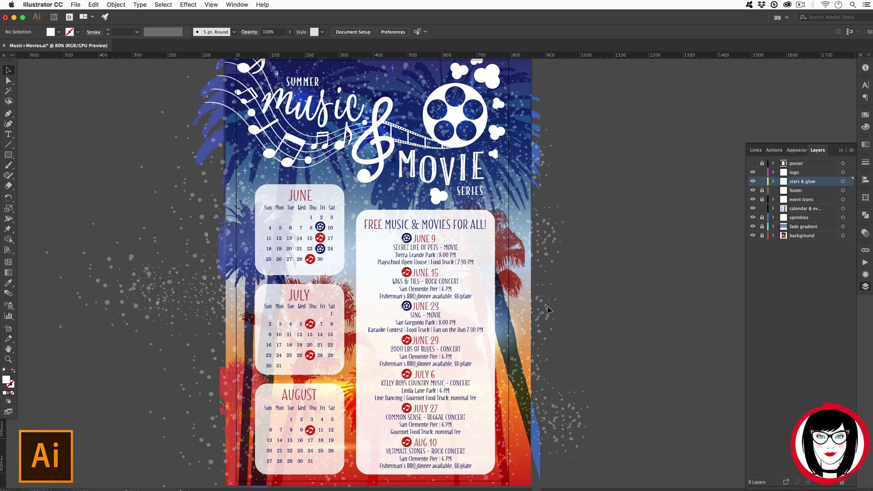
left_click(76, 5)
- Export the artboard as PNG and keep Medium (150 ppi) resolution in PNG Options
mouse_move(87, 142)
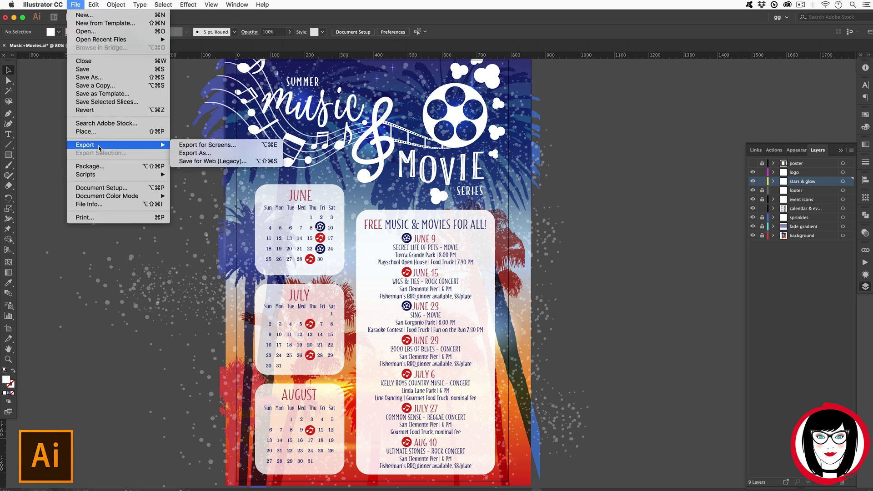
left_click(191, 152)
left_click(381, 398)
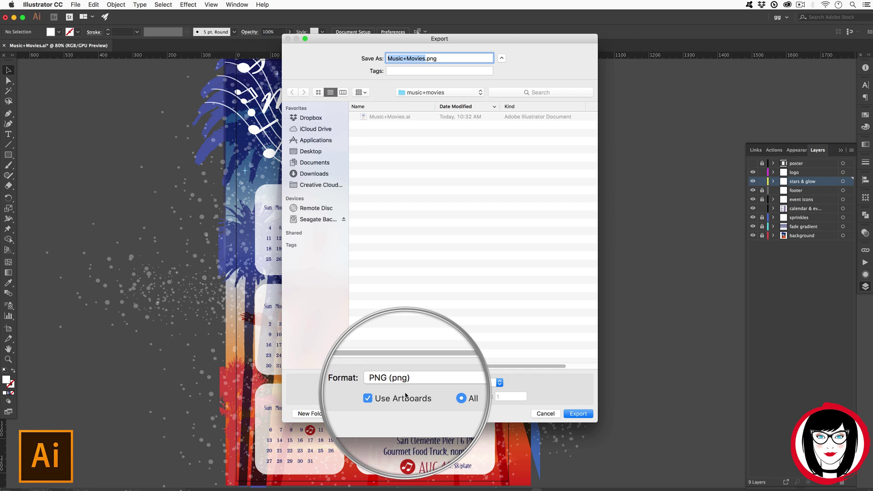
left_click(585, 418)
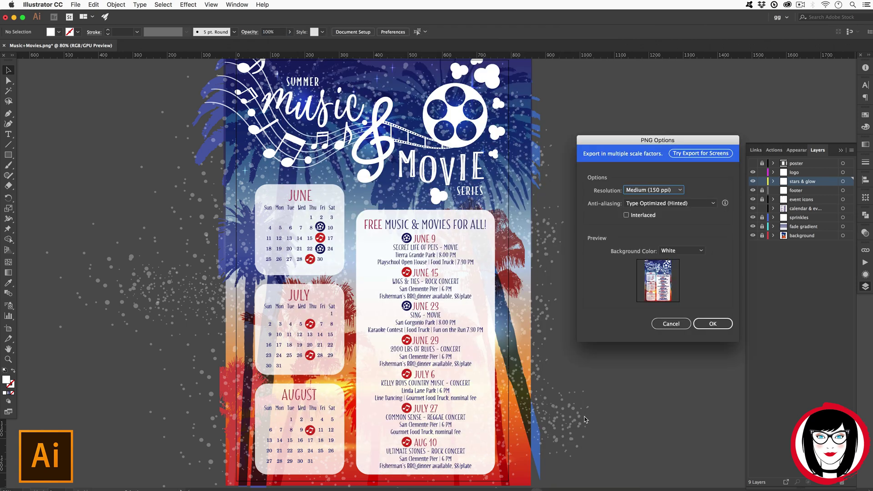
left_click_drag(624, 91, 388, 107)
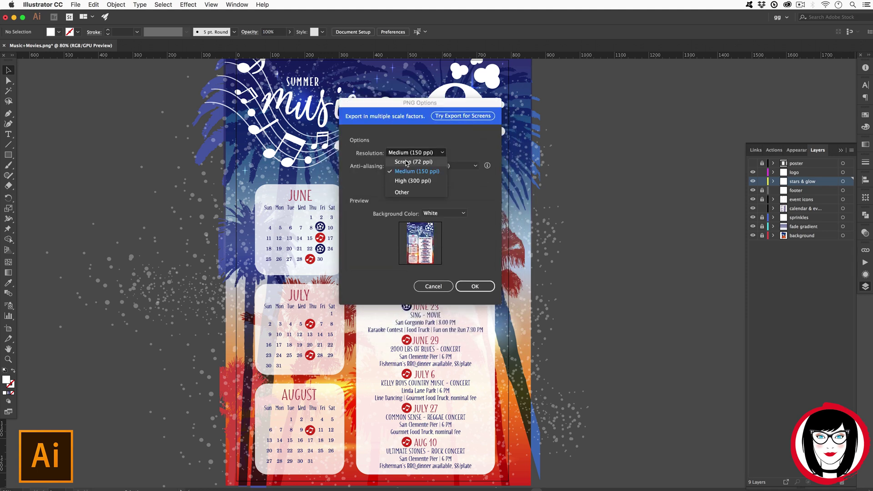
left_click(411, 148)
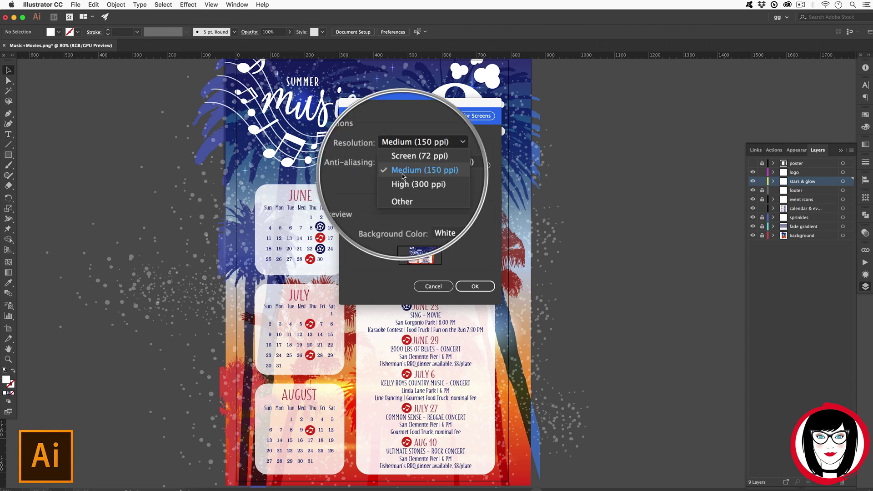
left_click(401, 176)
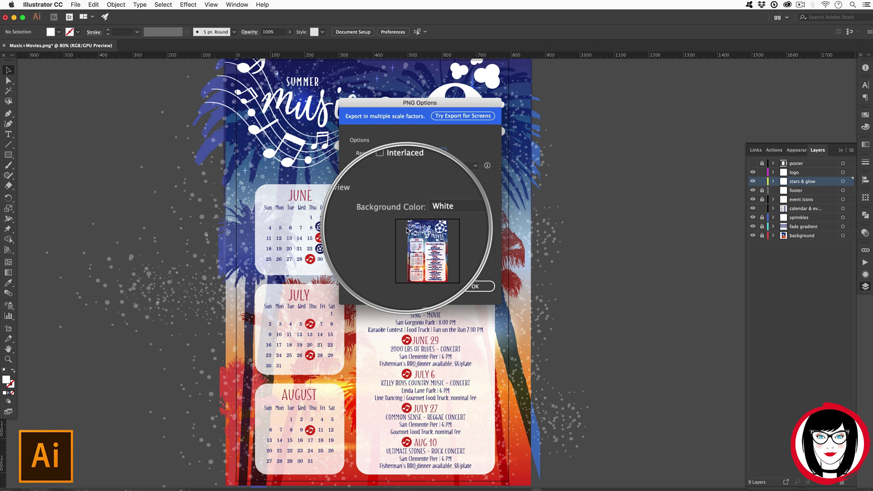
- Compare Transparent and White backgrounds, keep White, and confirm the PNG Options
left_click(440, 213)
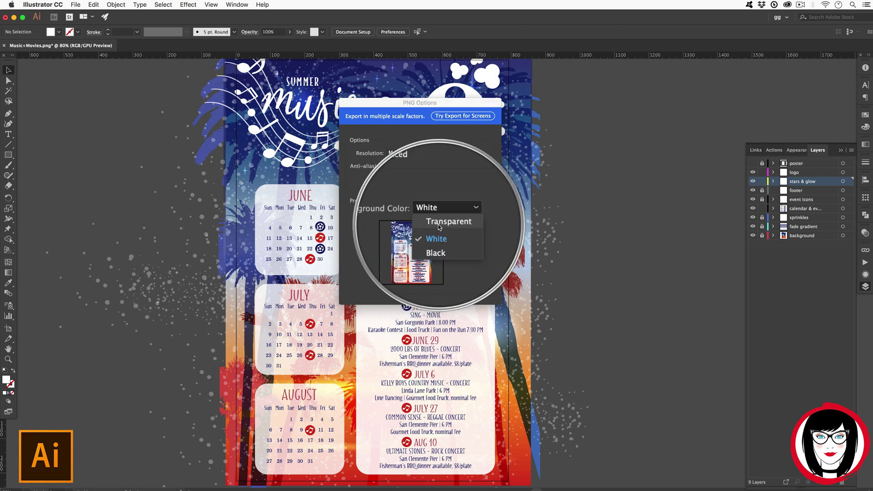
left_click(439, 226)
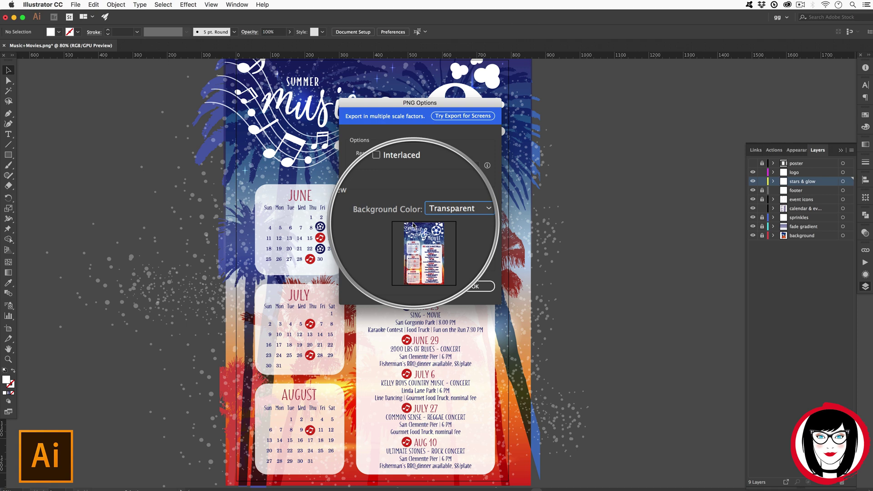
left_click(443, 209)
left_click(441, 218)
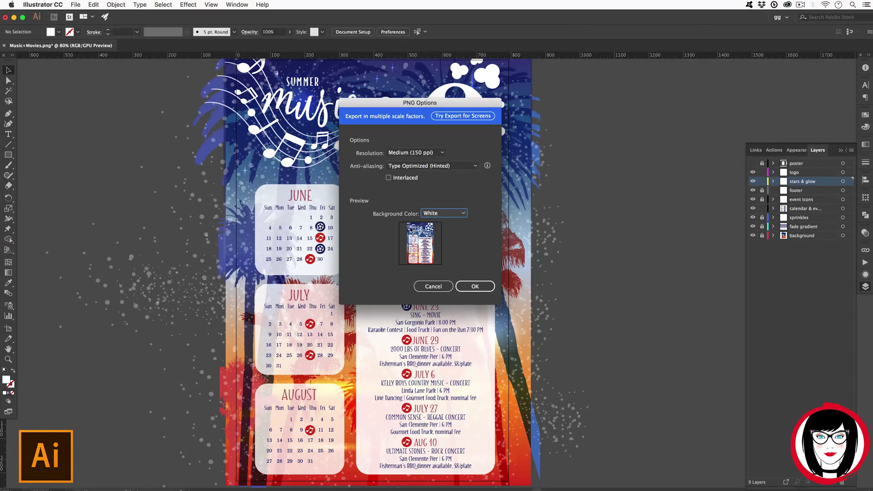
left_click(472, 287)
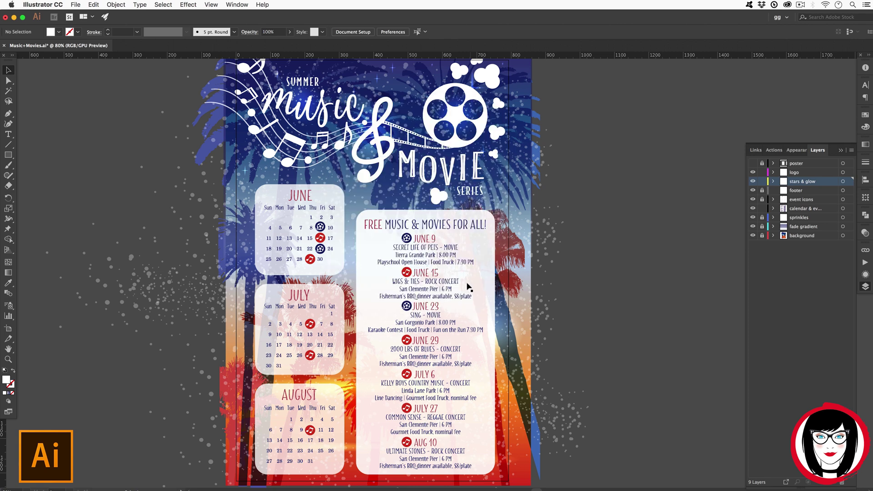
- Reopen Export As with Cmd+Alt+E, tick Use Artboards, then back out to the File menu
key("super+alt+e")
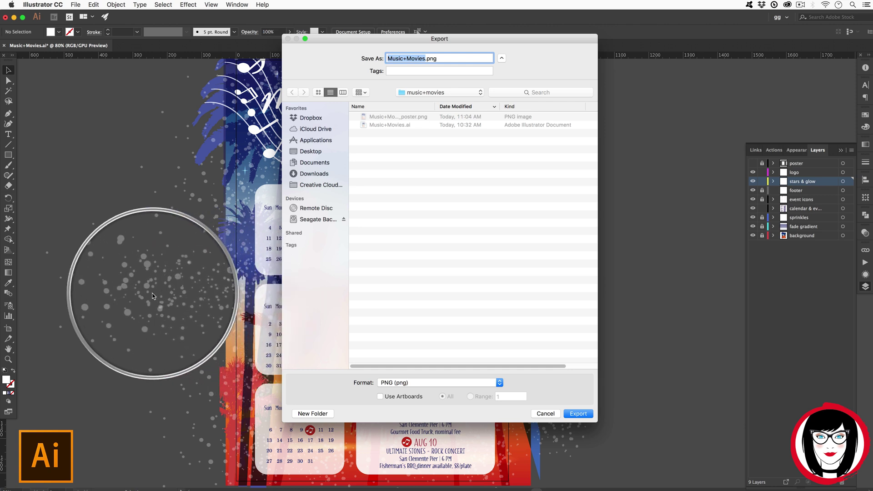
left_click(390, 397)
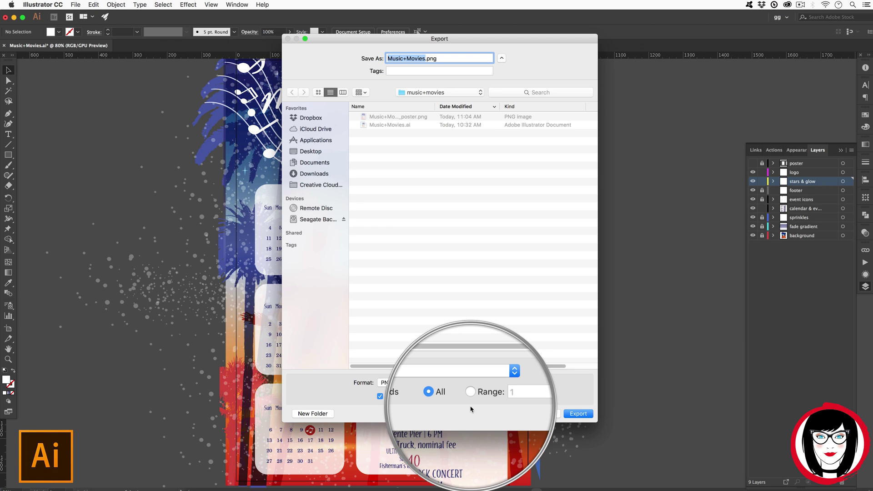
left_click(76, 5)
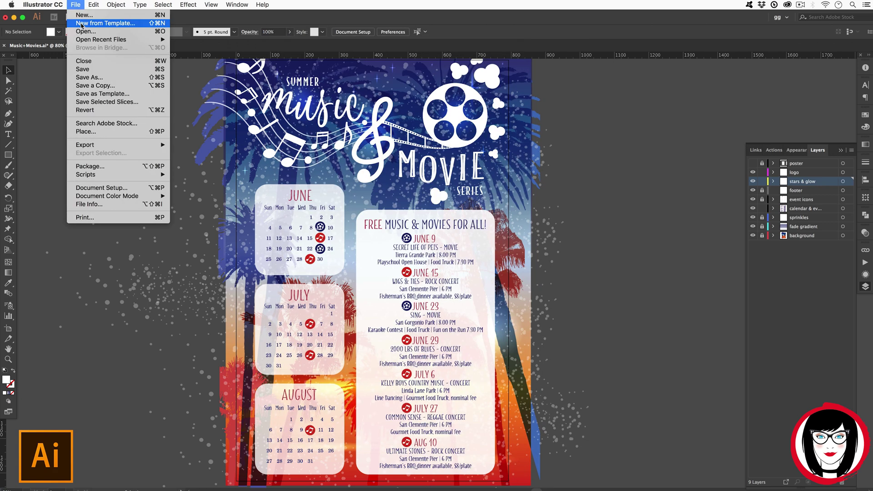
left_click(81, 22)
left_click(398, 121)
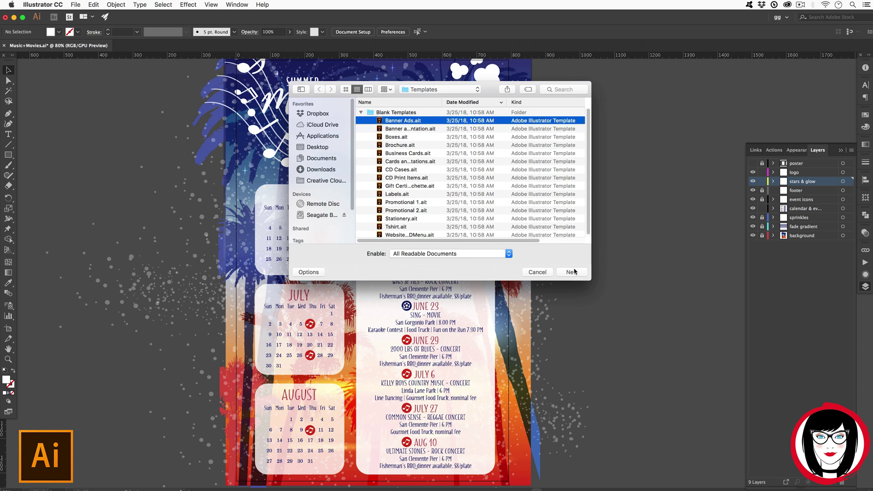
left_click(572, 272)
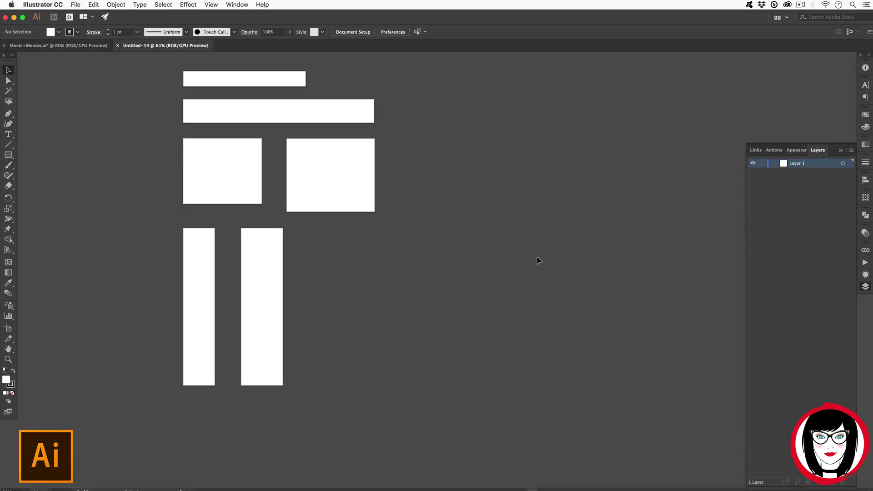
left_click(75, 5)
mouse_move(111, 147)
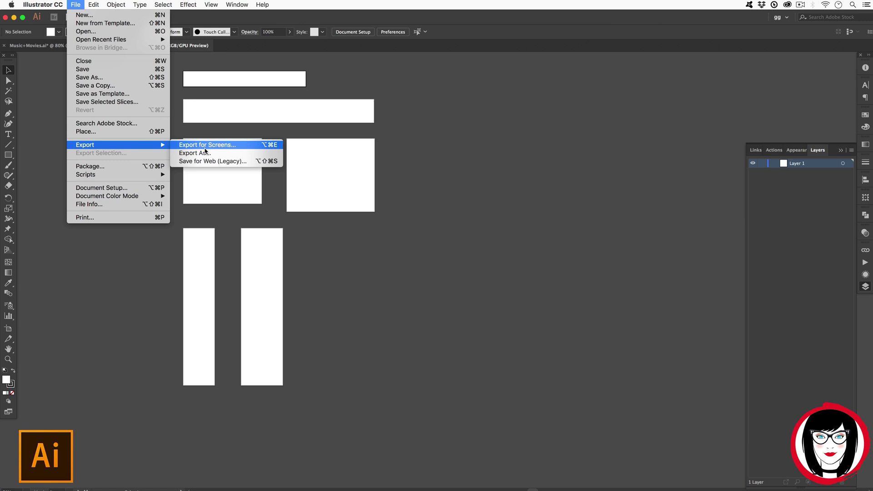
left_click(210, 156)
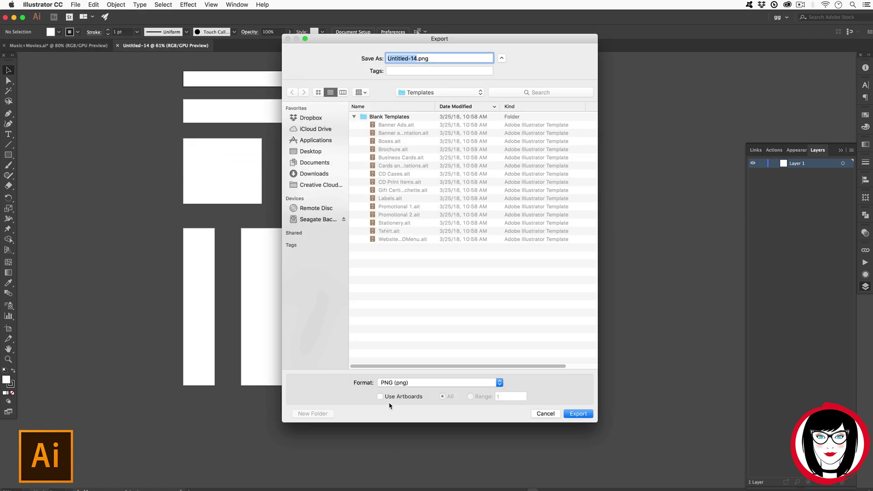
left_click(380, 396)
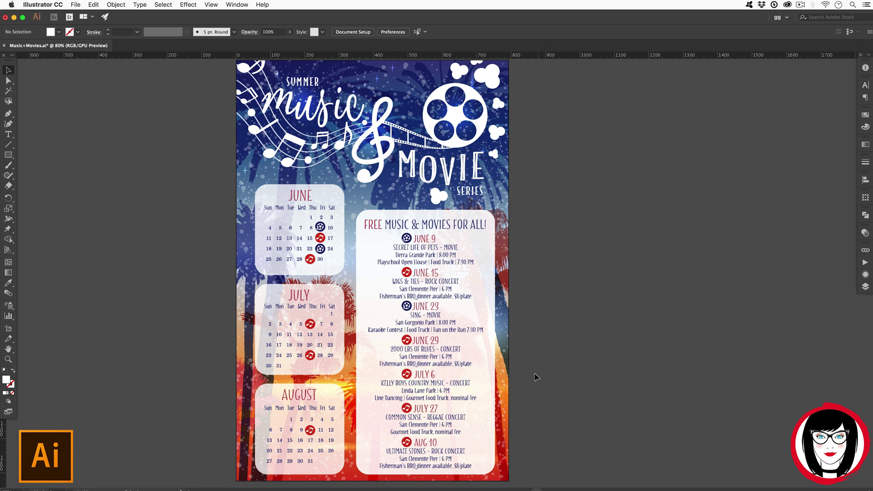
- Hide the stars & glow, background and poster layers, leaving only logo visible
key("h")
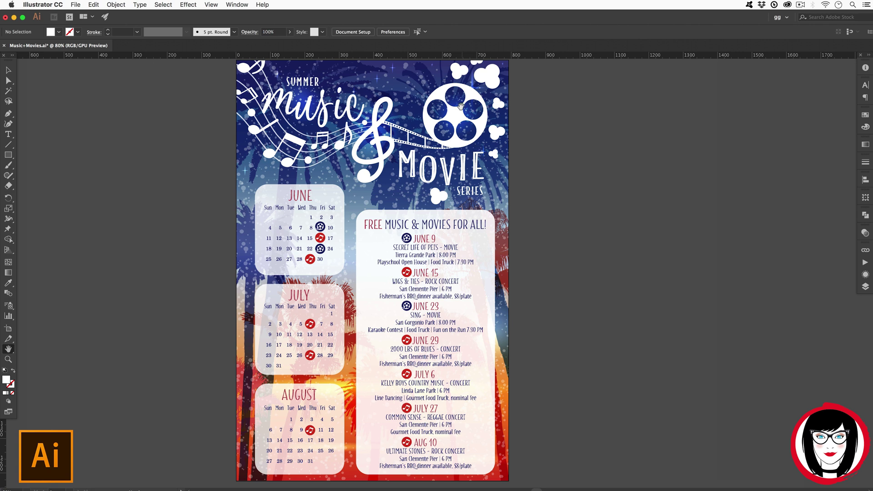
left_click(865, 286)
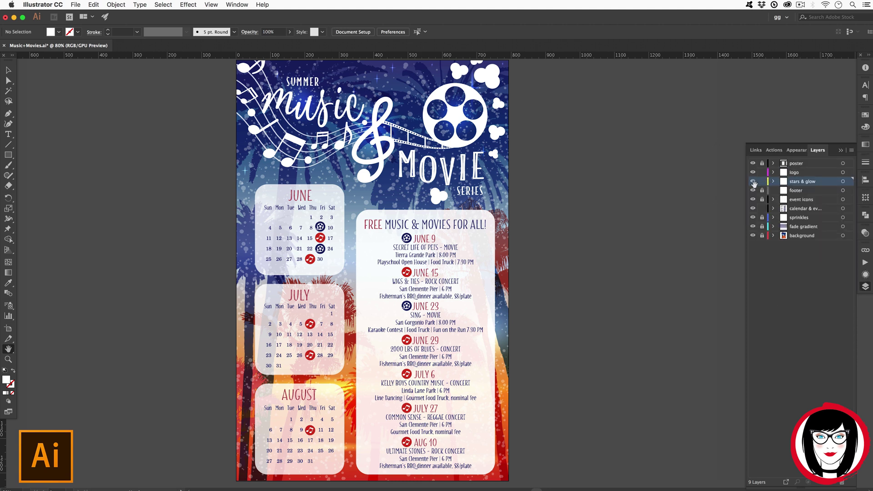
left_click_drag(753, 181, 753, 236)
left_click(753, 162)
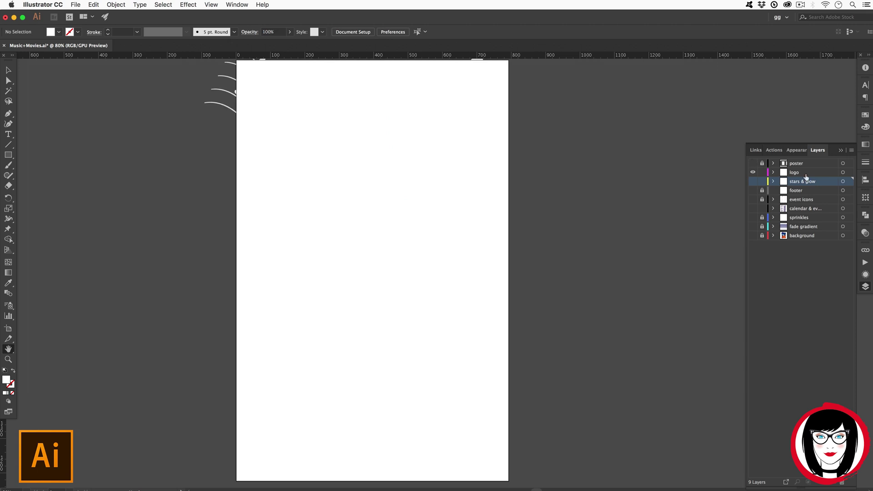
left_click(752, 171)
left_click(753, 172)
- Switch to Outline view and inspect the two small stars above the logo
key("super+y")
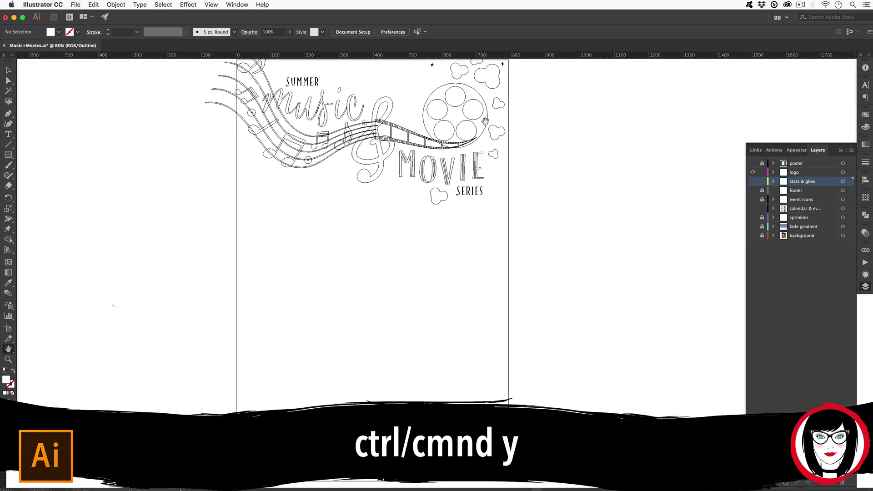
left_click_drag(537, 122, 534, 179)
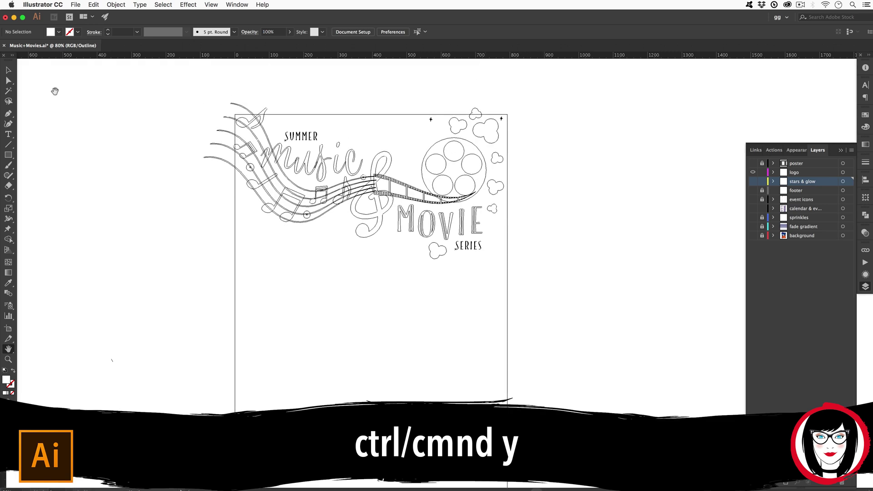
key("v")
left_click(429, 119)
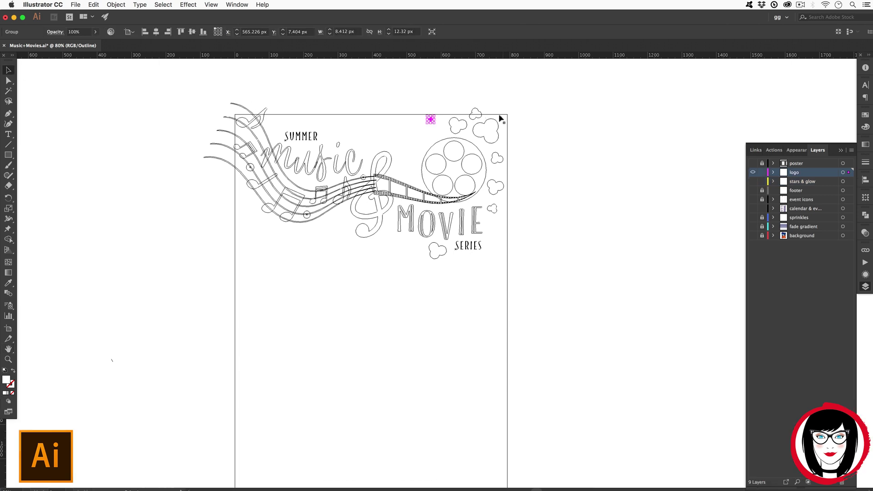
left_click(500, 118)
left_click(574, 138)
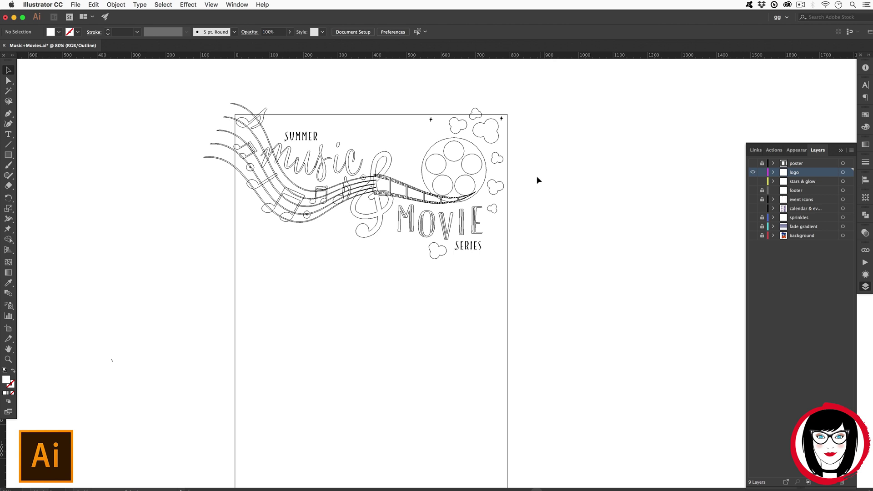
scroll(536, 179, "down", 2)
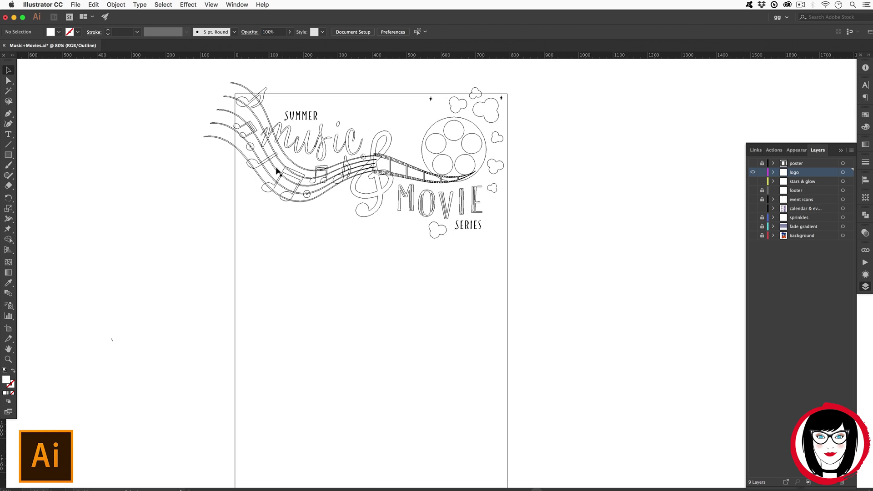
scroll(462, 266, "up", 1)
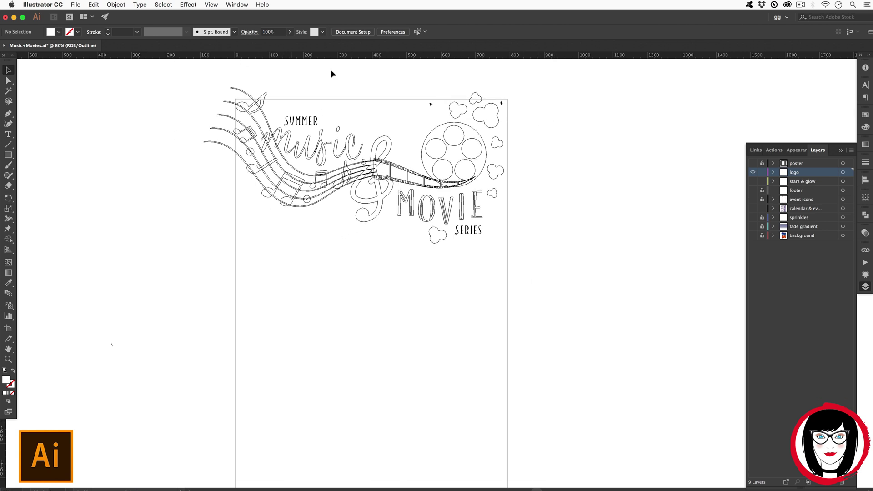
scroll(358, 272, "down", 10)
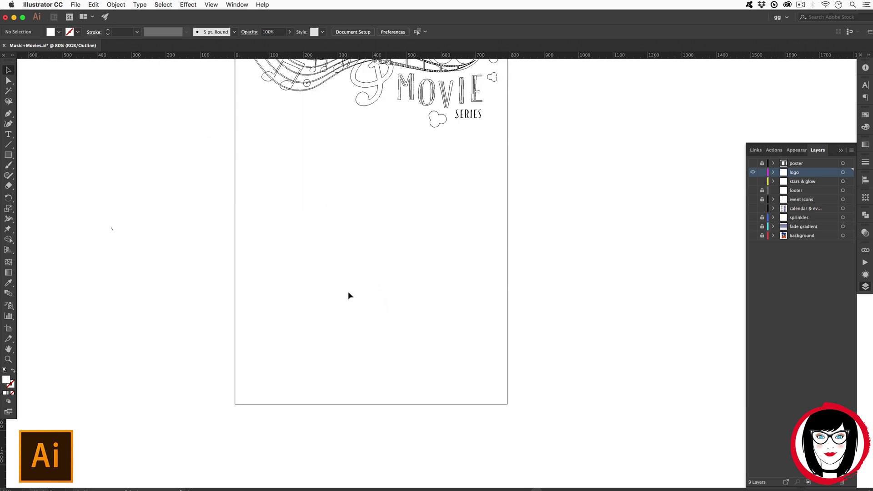
left_click(8, 328)
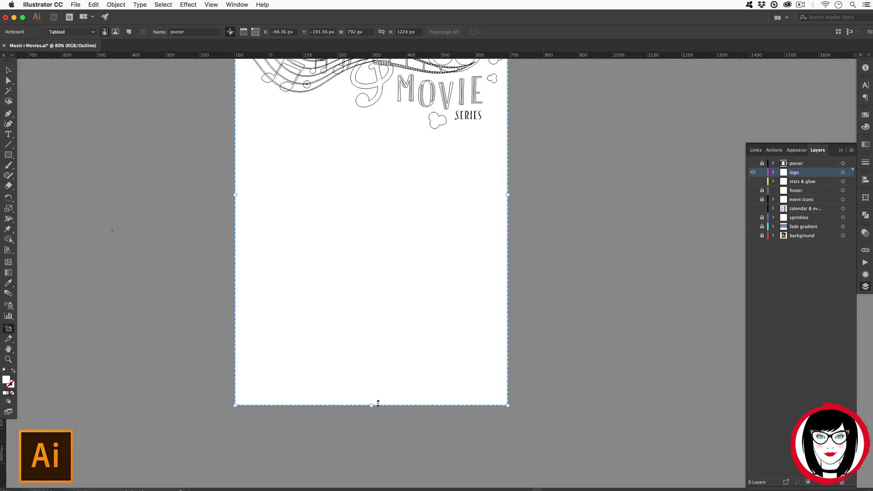
- Drag the artboard's bottom, left and top edges to 892 × 499 px, then return to Preview
left_click_drag(367, 406, 385, 135)
scroll(378, 307, "up", 10)
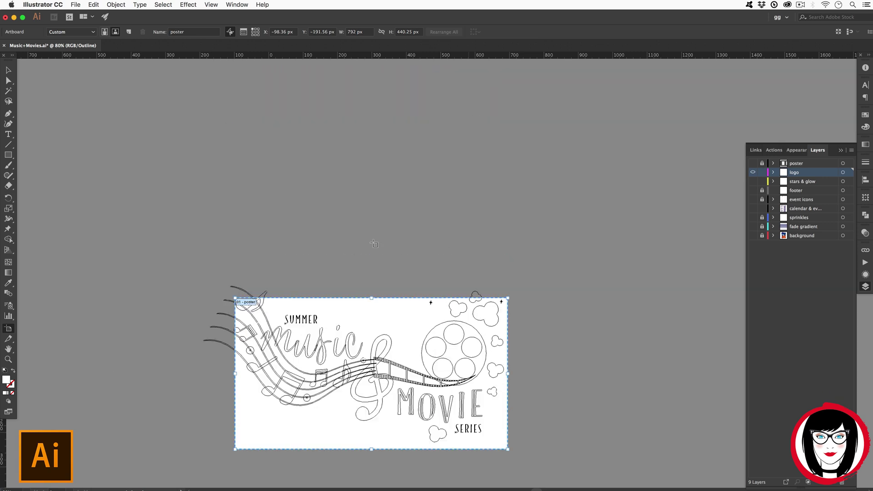
scroll(378, 307, "down", 3)
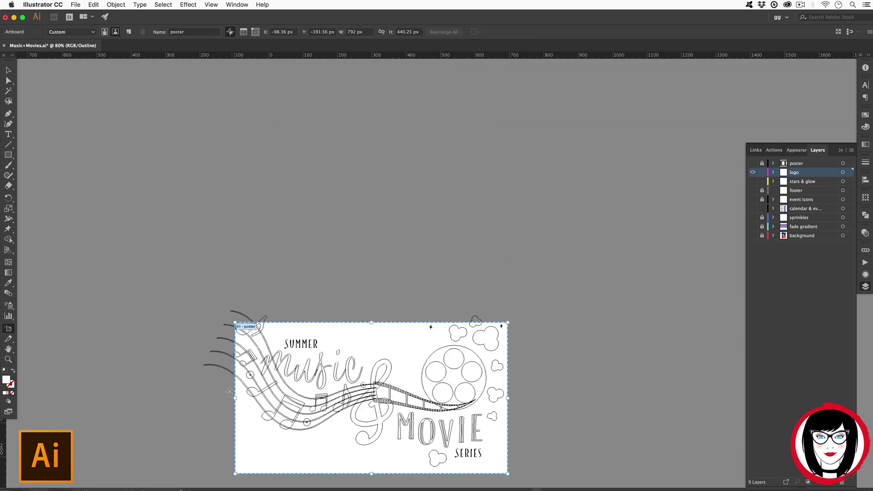
left_click_drag(234, 397, 199, 395)
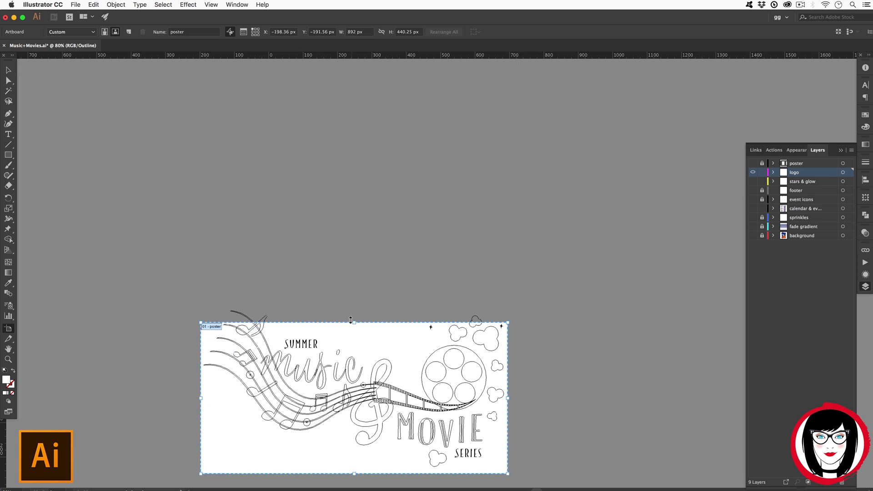
left_click_drag(350, 320, 350, 302)
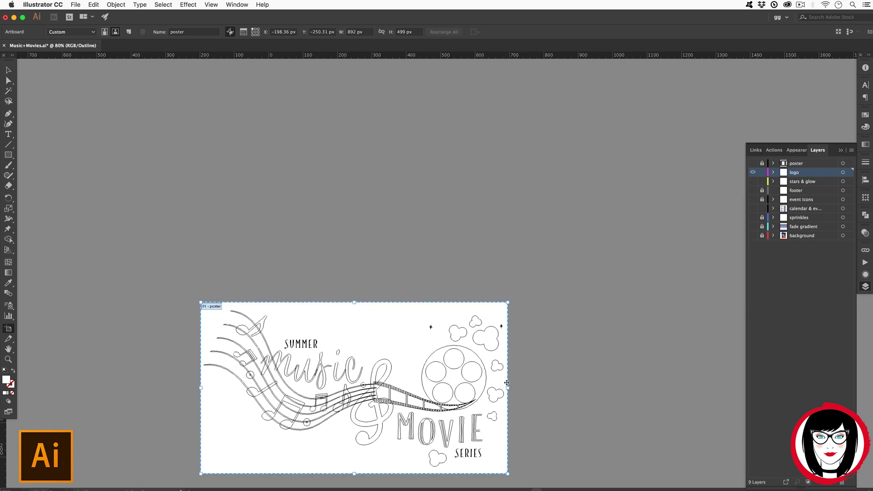
key("ctrl+y")
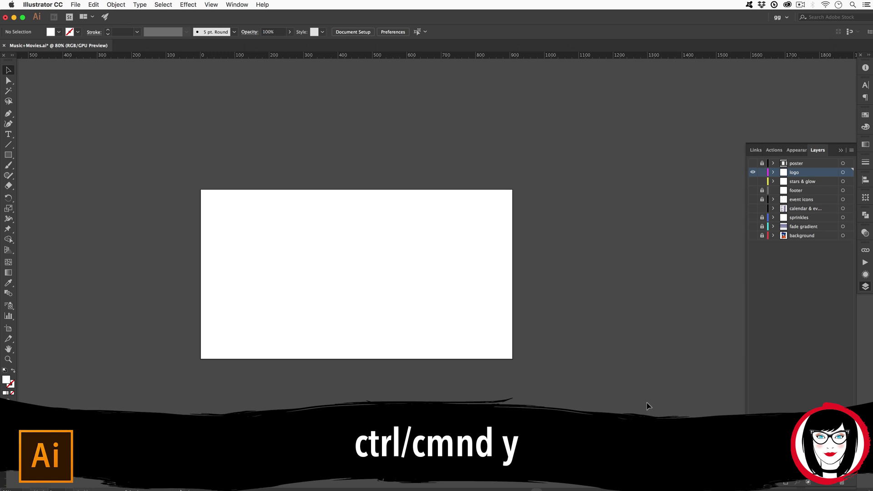
- Export the artboard bounds as a PNG named Music+Movies_logo
left_click(76, 4)
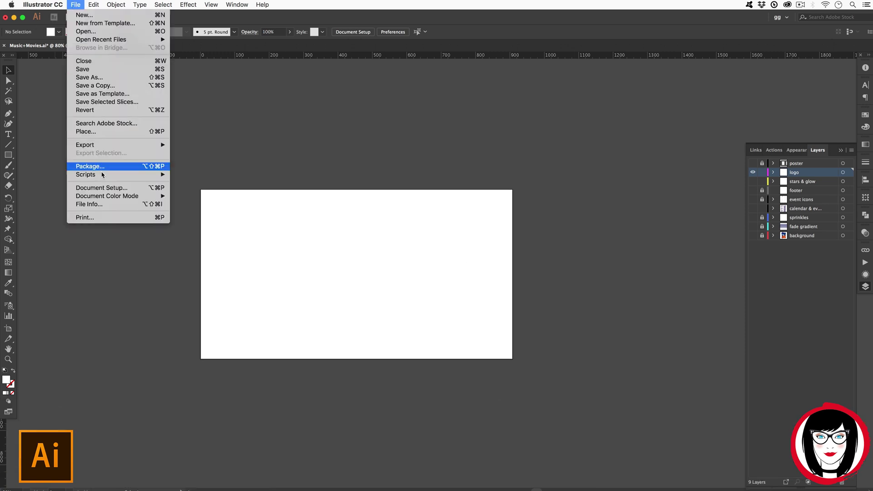
mouse_move(99, 148)
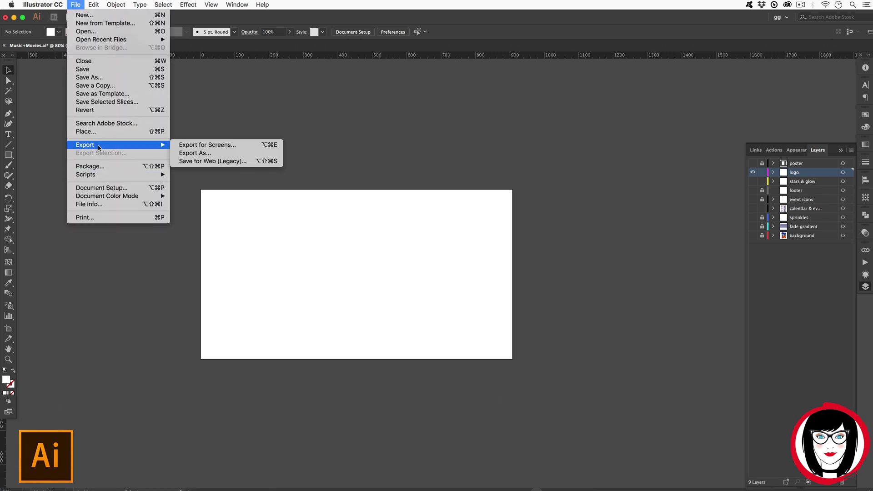
left_click(182, 153)
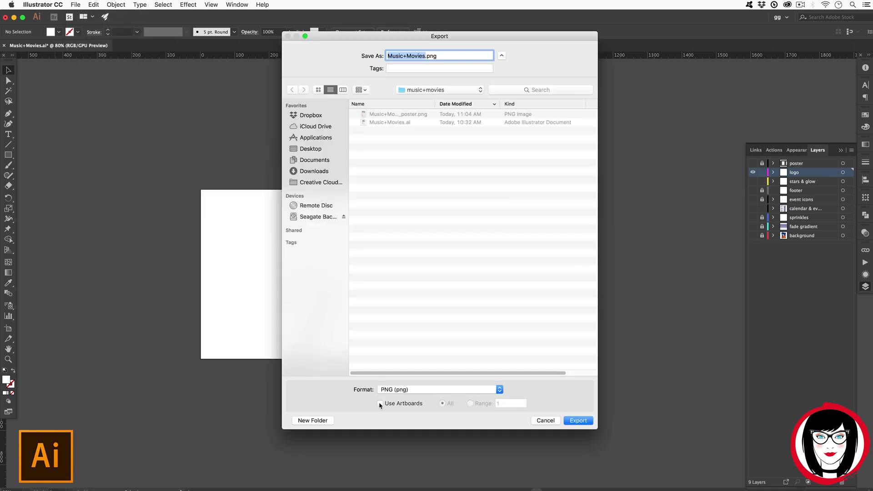
left_click(378, 403)
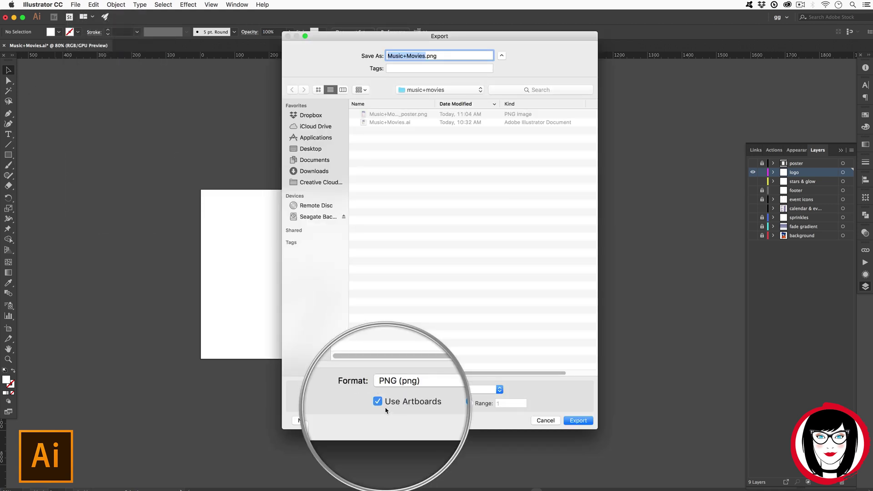
left_click(425, 55)
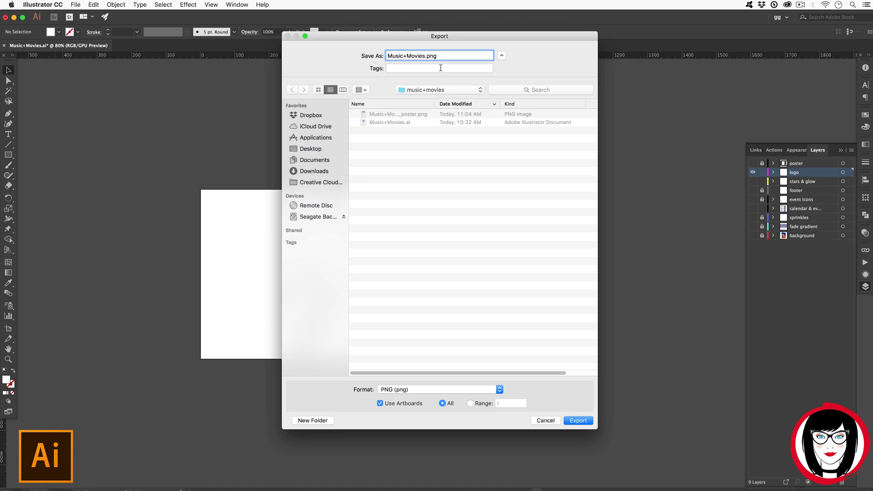
type("_logo")
left_click(577, 421)
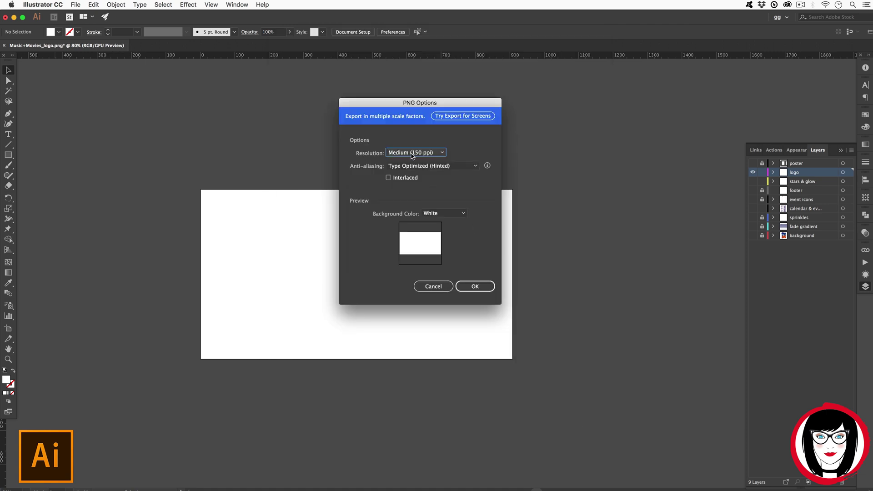
- Set the PNG background colour to Transparent and finish the export
left_click(443, 213)
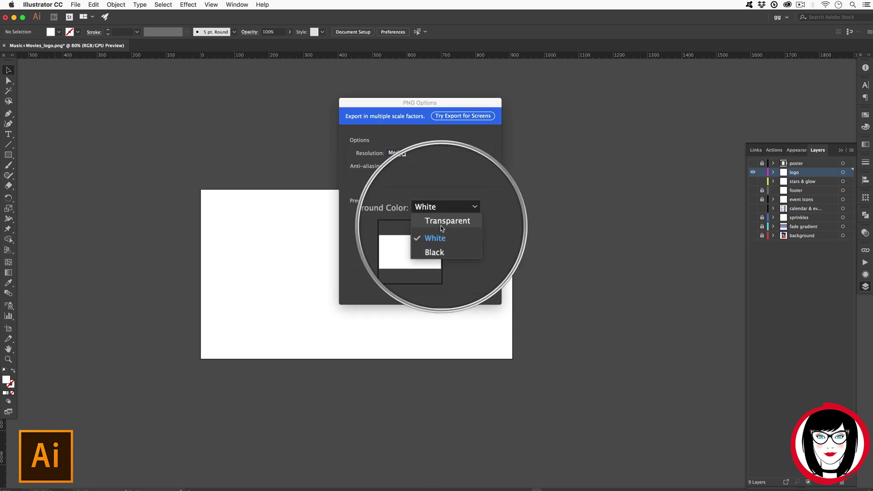
left_click(441, 224)
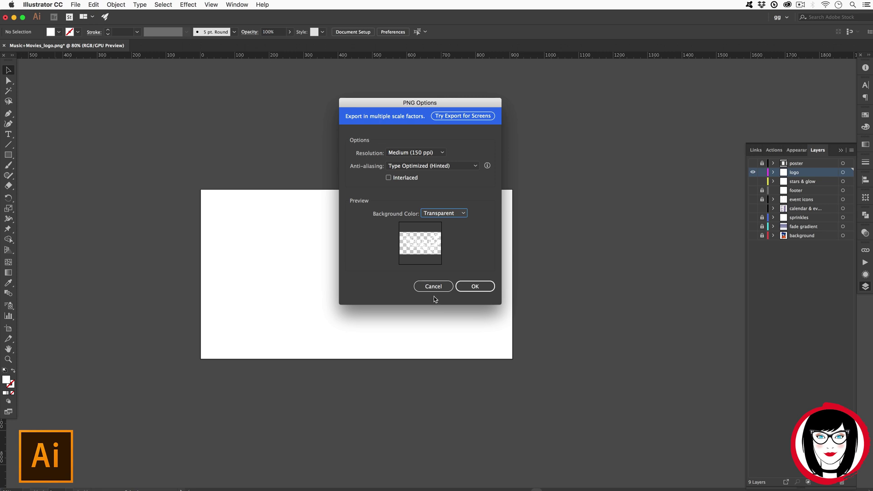
left_click(472, 289)
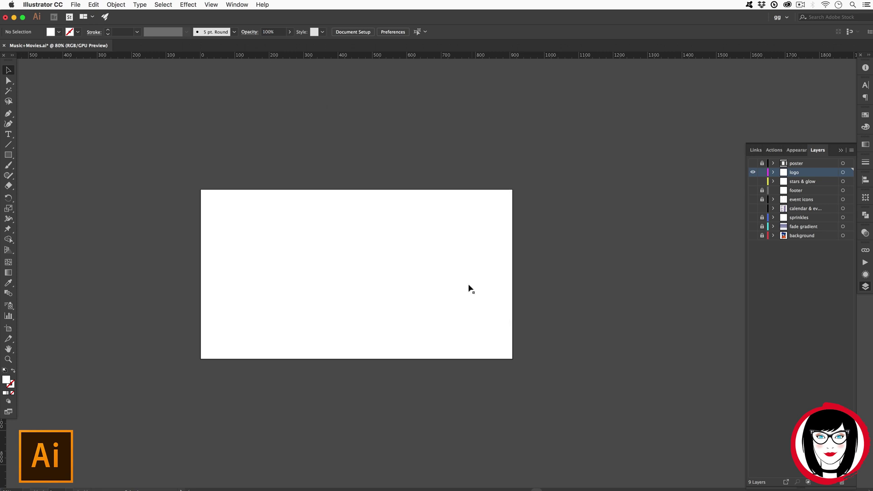
left_click(11, 351)
- Place Music+Movies_logo_poster.png on the empty canvas left of the artboard
left_click_drag(171, 175, 413, 179)
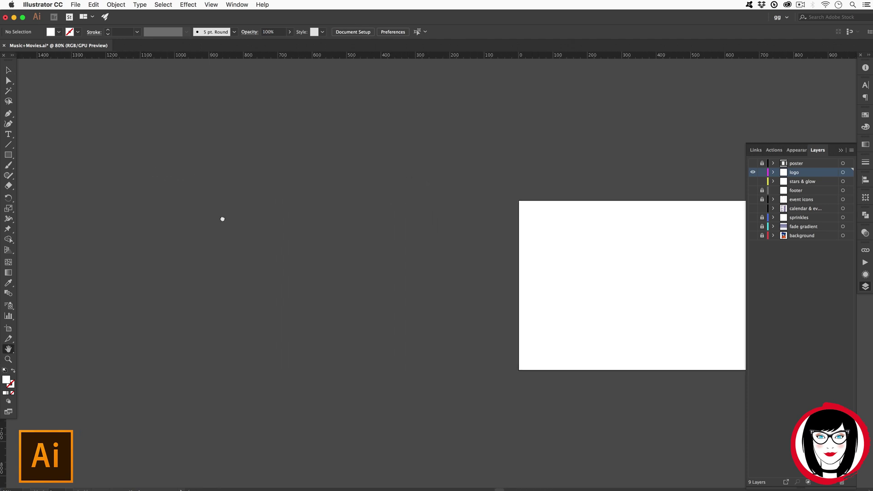
left_click_drag(222, 219, 317, 212)
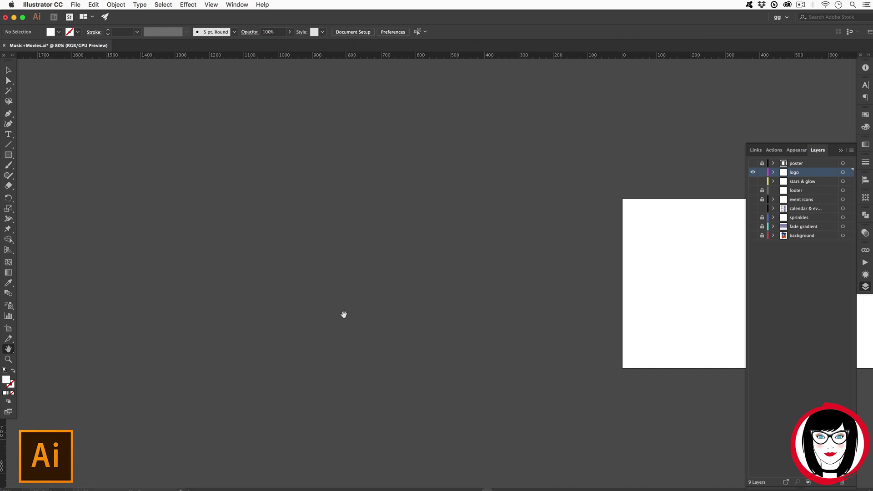
scroll(300, 295, "left", 5)
left_click(74, 7)
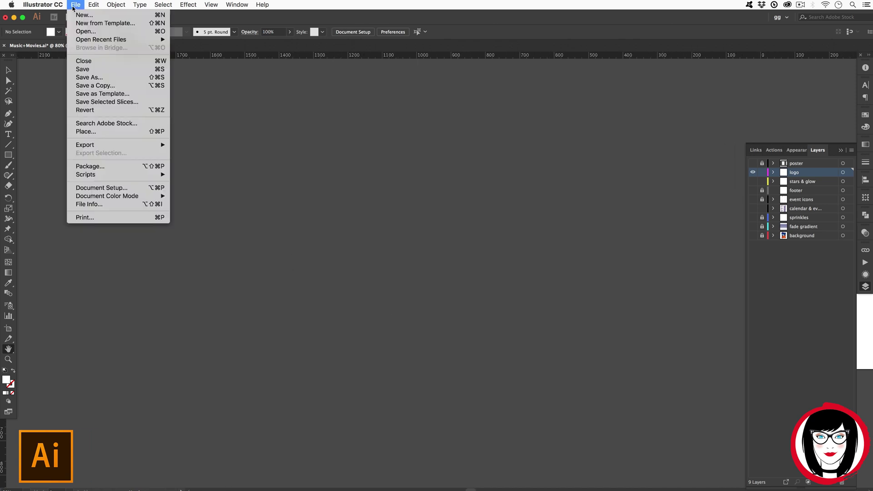
left_click(96, 132)
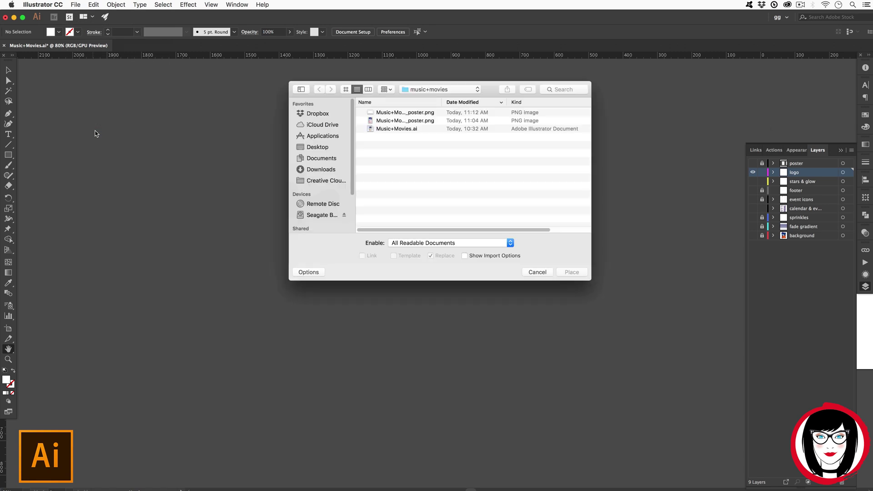
left_click(389, 112)
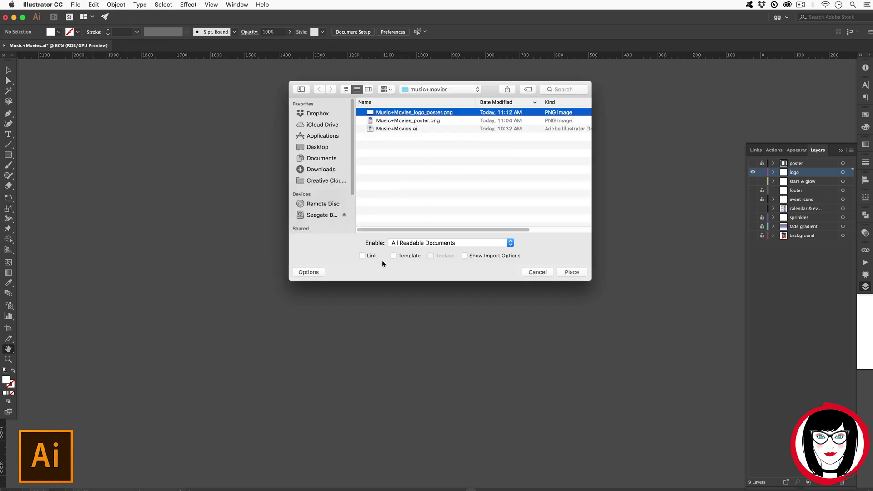
left_click(570, 272)
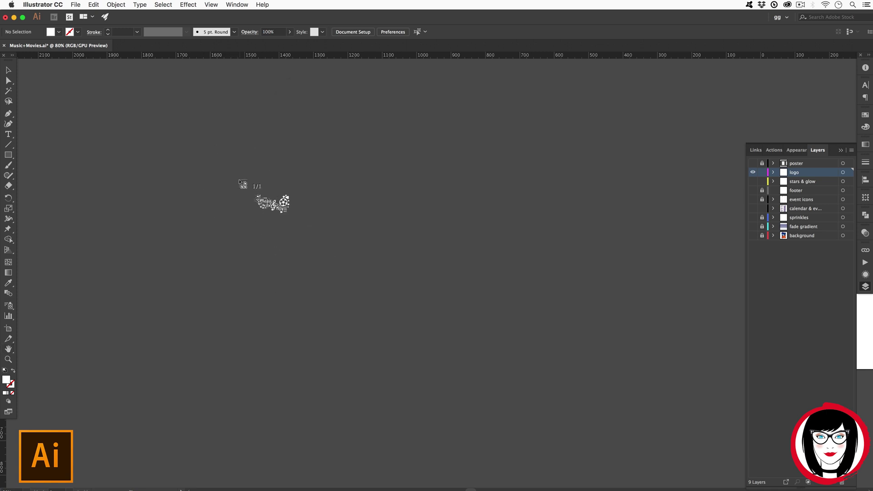
left_click(241, 186)
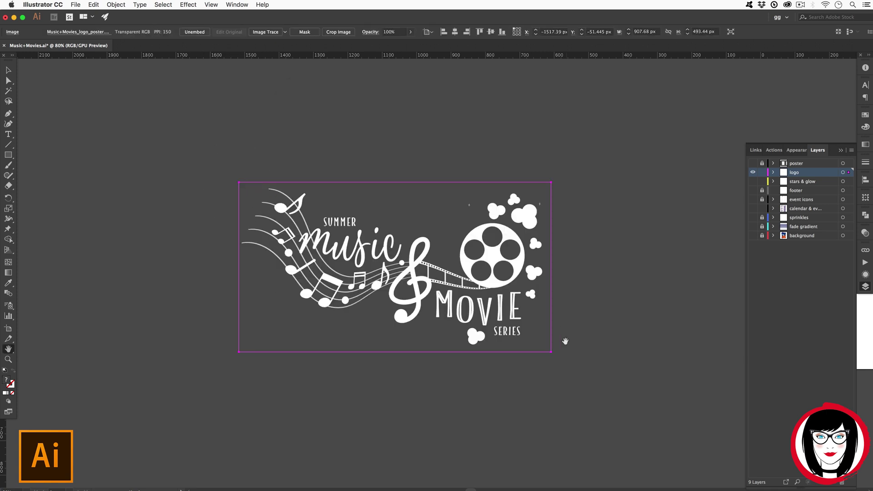
- Draw a large cyan rectangle over the logo area and send it behind the logo
left_click(8, 69)
key("super+shift+a")
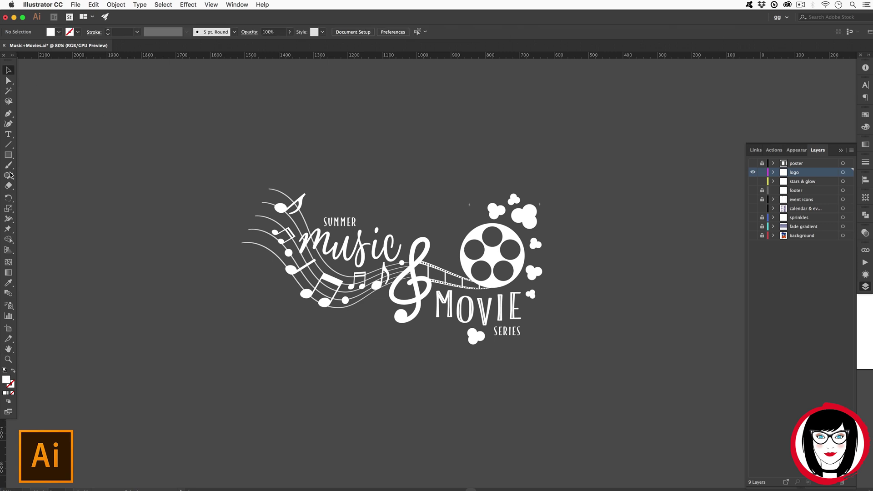
left_click(8, 154)
left_click_drag(174, 108, 600, 387)
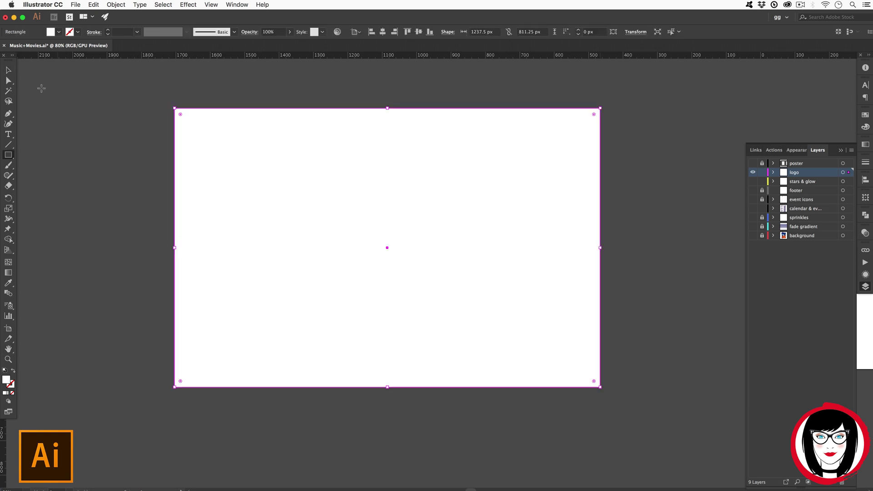
left_click(58, 32)
left_click(47, 46)
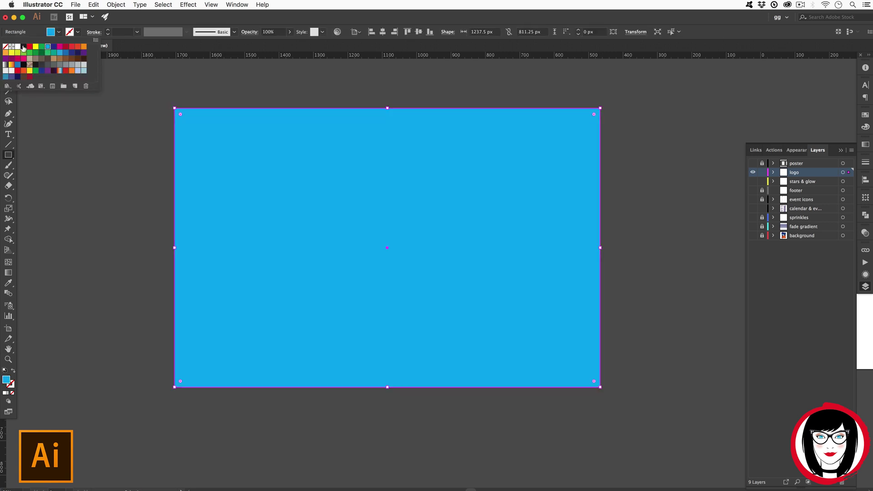
left_click(8, 69)
key("super+shift+bracketleft")
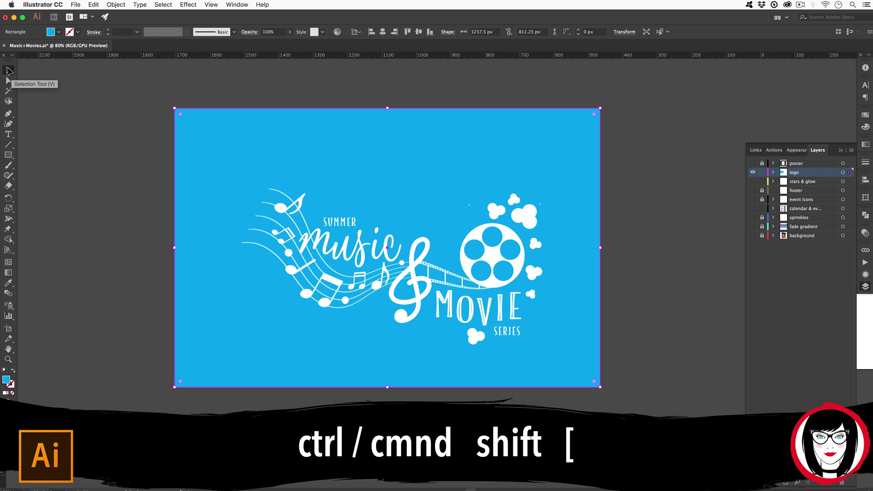
key("shift+Down")
key("shift+Down")
key("shift+Right")
key("shift+Right")
key("shift+Right")
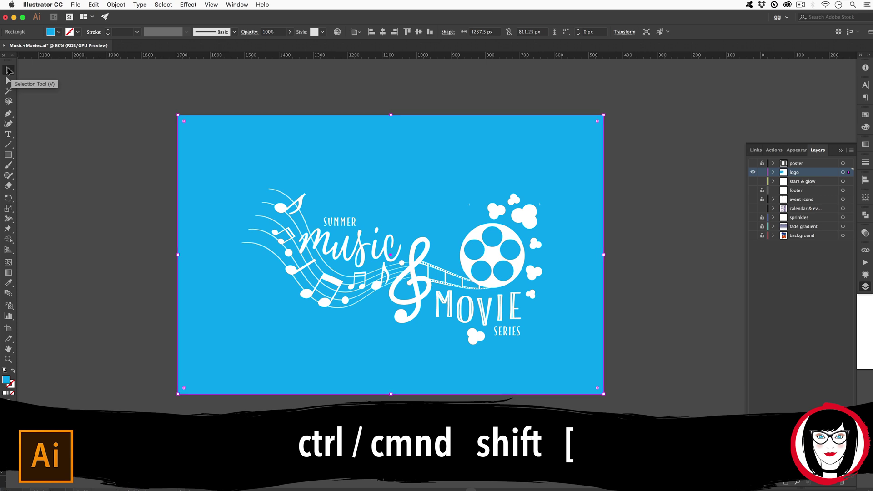
- Inspect the logo edges up close, then change the rectangle's fill to magenta
key("super+equal")
key("super+equal")
key("super+equal")
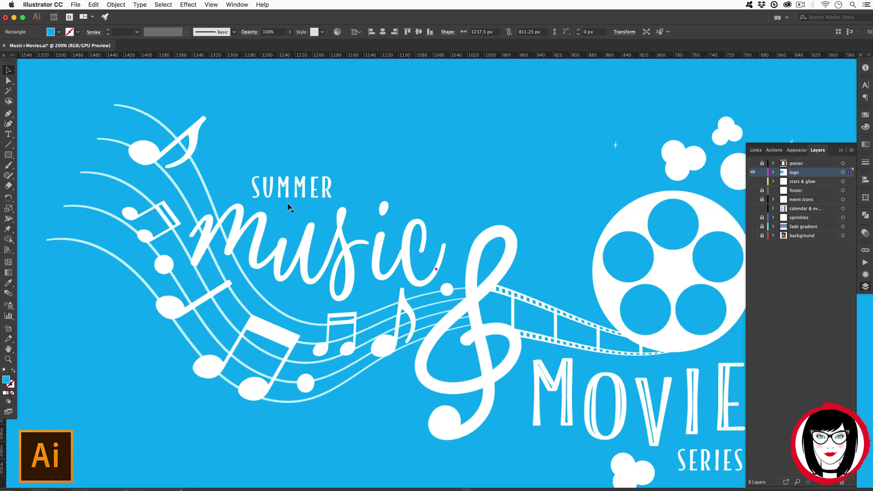
key("super+minus")
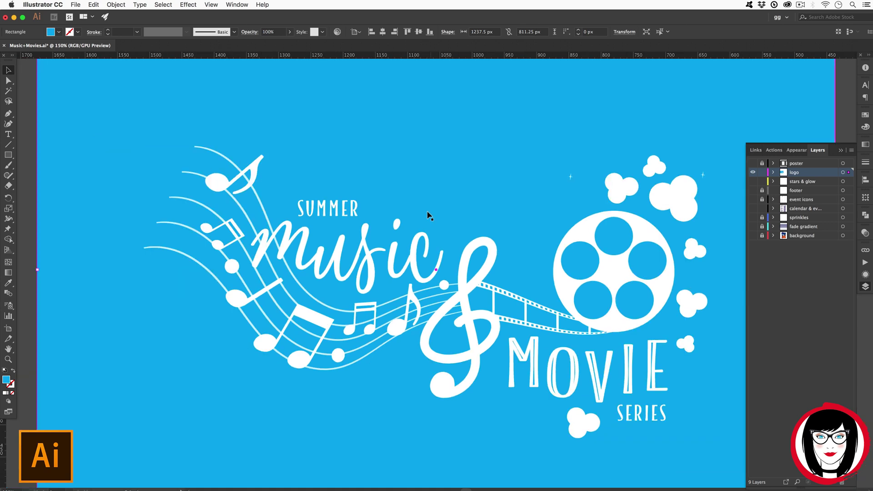
scroll(78, 350, "right", 3)
scroll(78, 350, "down", 1)
left_click(59, 31)
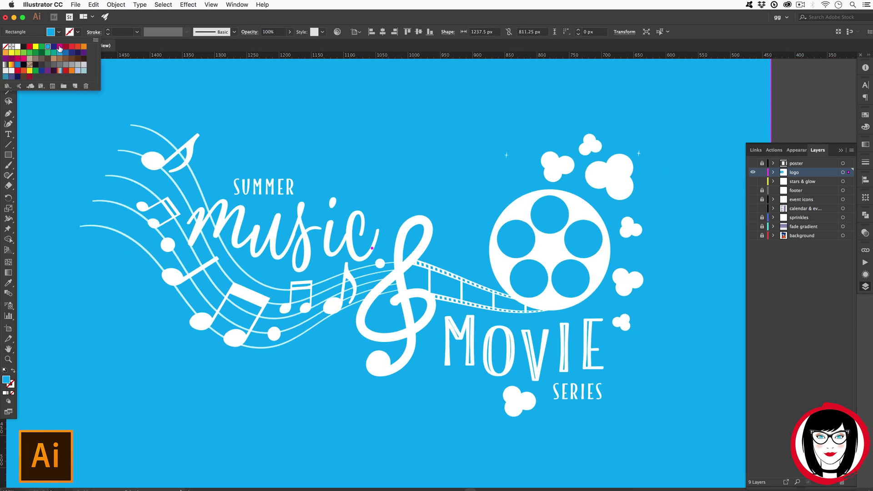
left_click(60, 47)
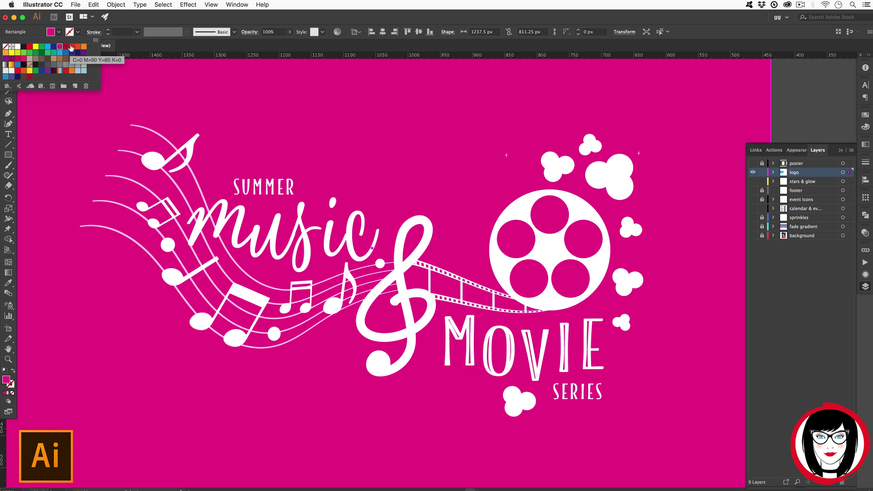